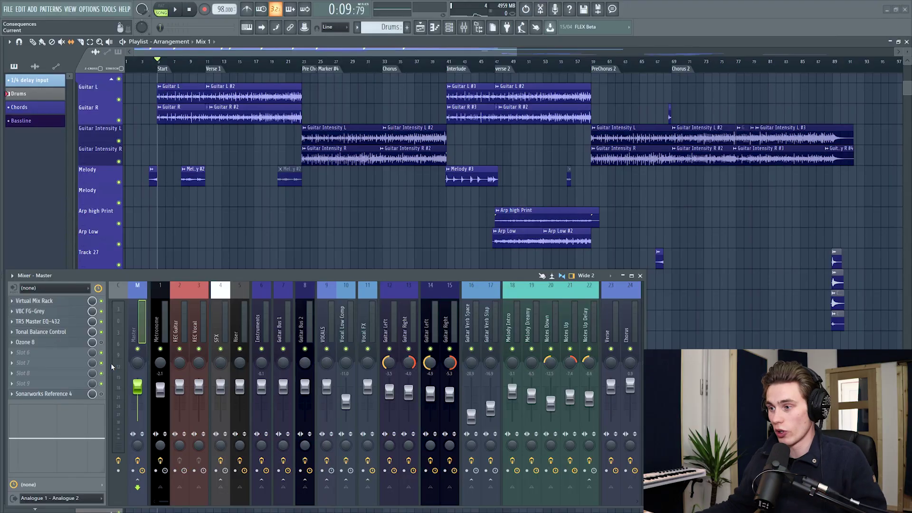
- Try the Compact and Wide 3 mixer layouts, then return to Wide 2
click(609, 277)
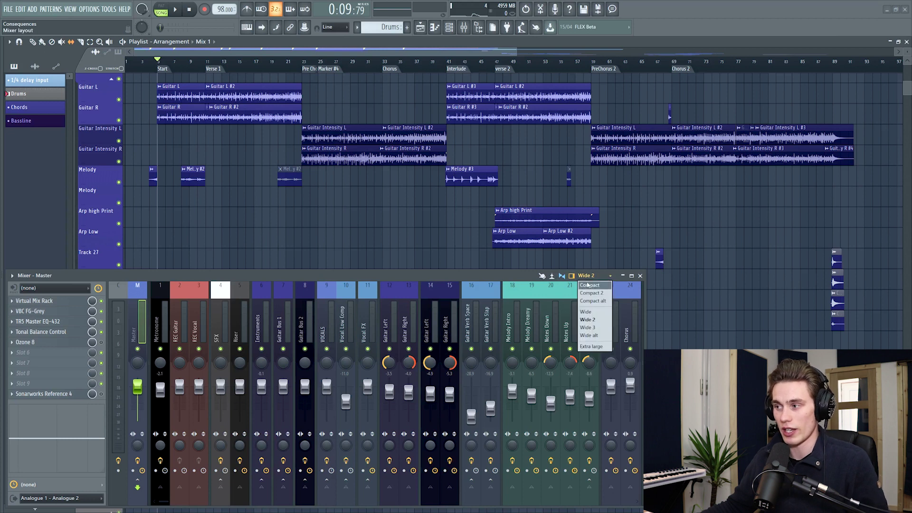
click(589, 285)
click(600, 277)
click(593, 328)
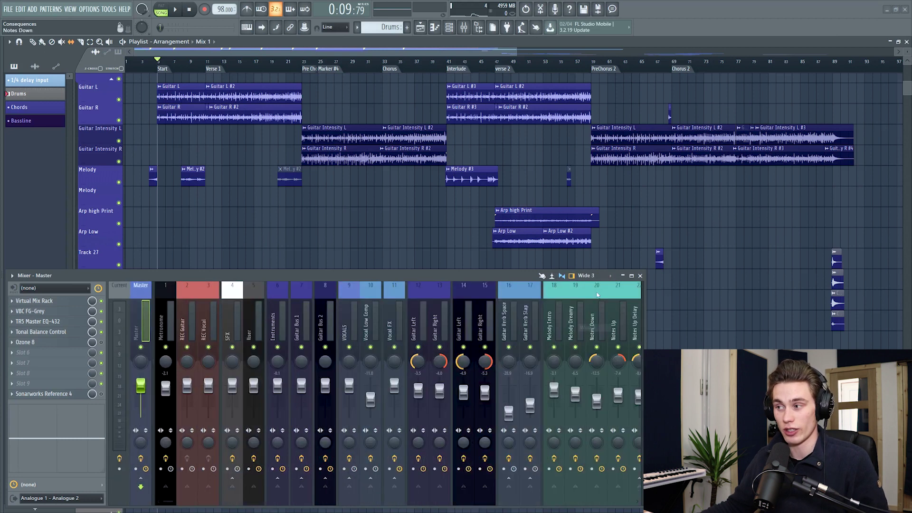
click(600, 278)
click(587, 319)
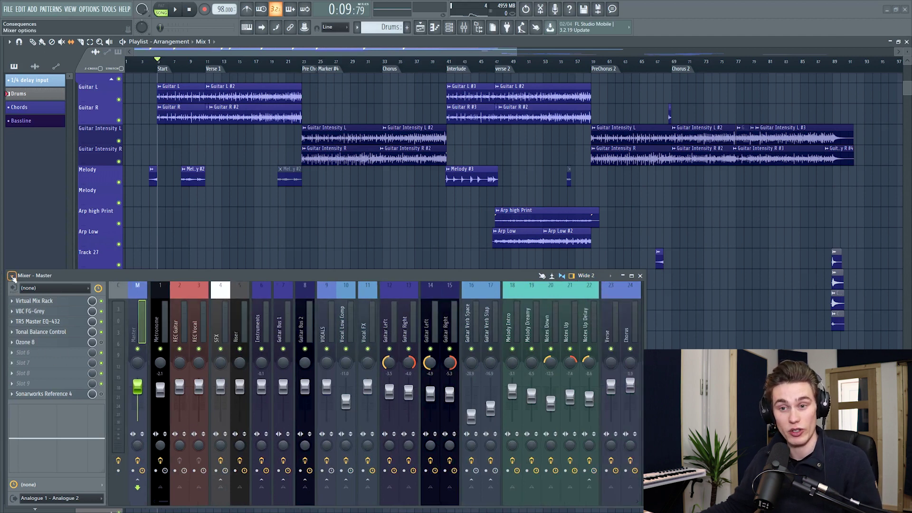
- Show the left-side track inspector and flip between Guitar Right and Guitar Left, ending on Guitar Left
click(12, 276)
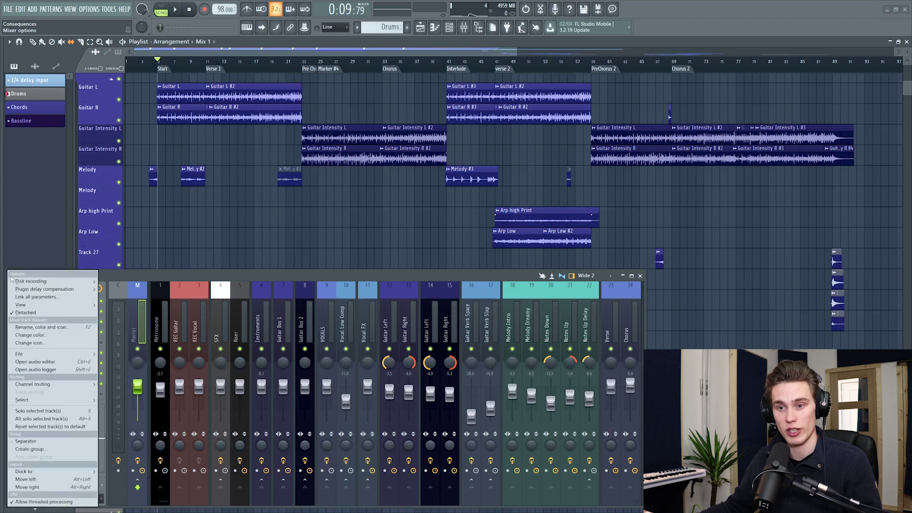
mouse_move(43, 305)
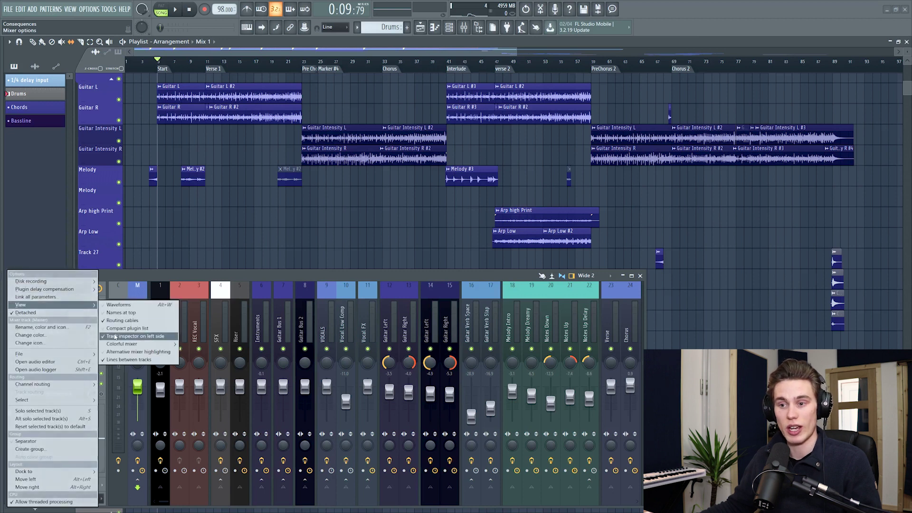
click(127, 328)
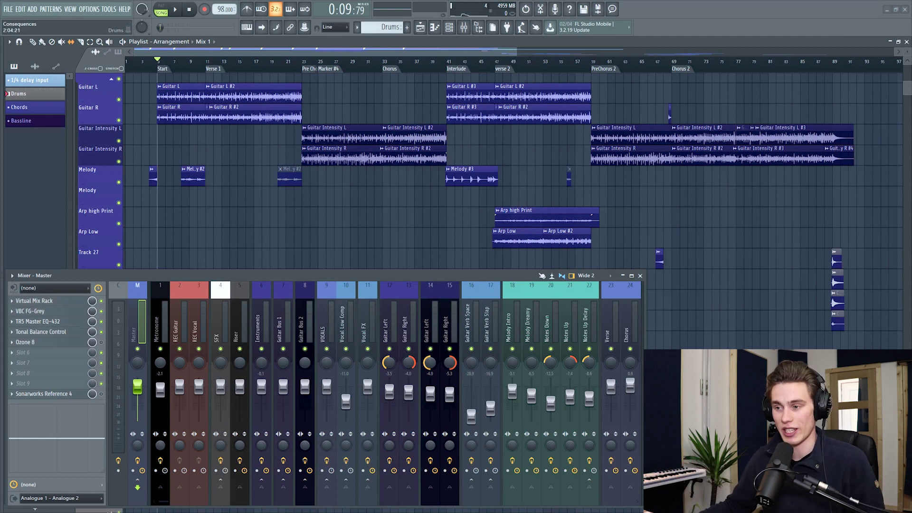
click(383, 334)
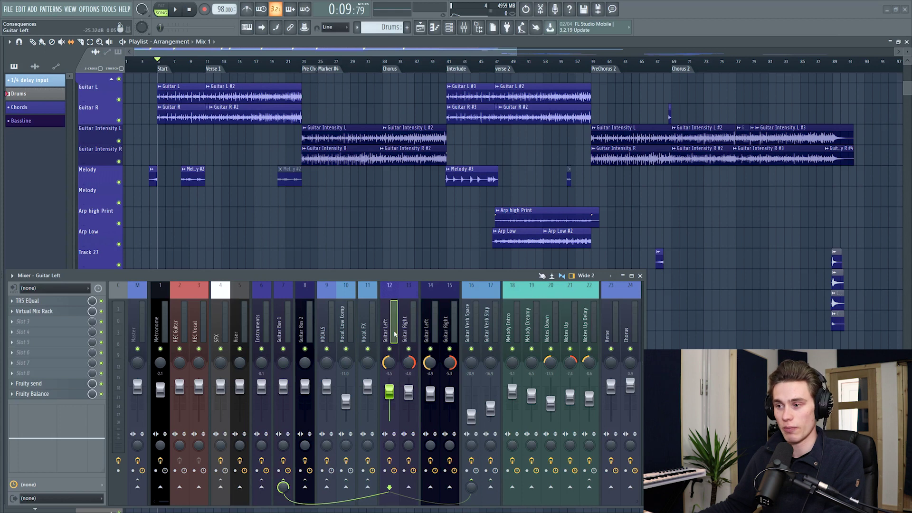
click(406, 328)
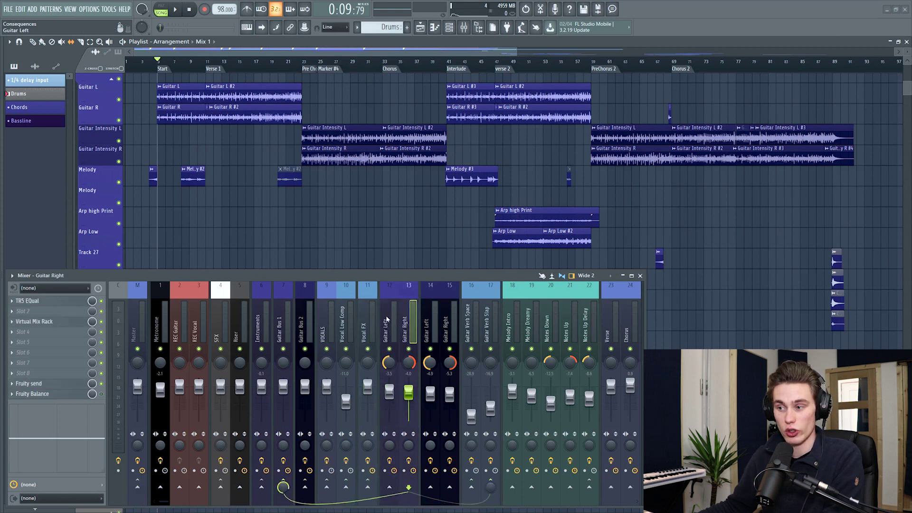
click(388, 323)
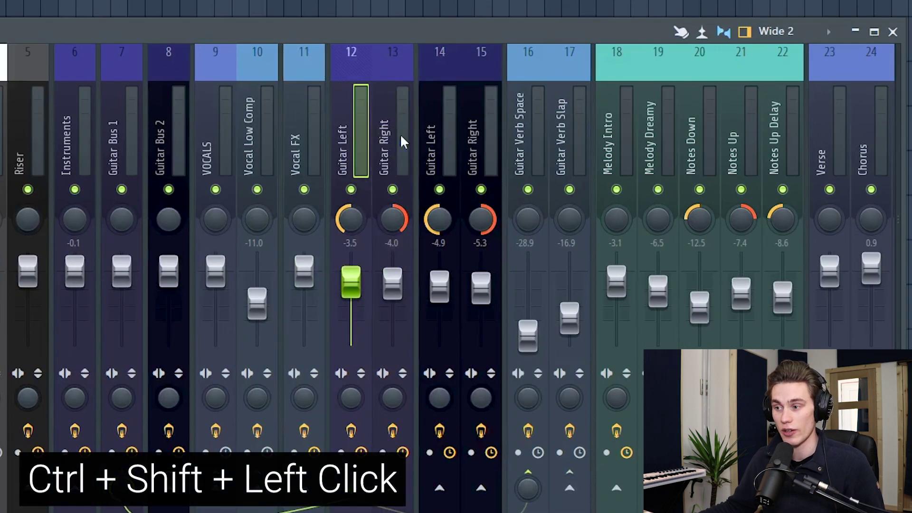
- Select all four guitar tracks and nudge their faders slightly lower
ctrl+shift+click(389, 130)
ctrl+shift+click(447, 134)
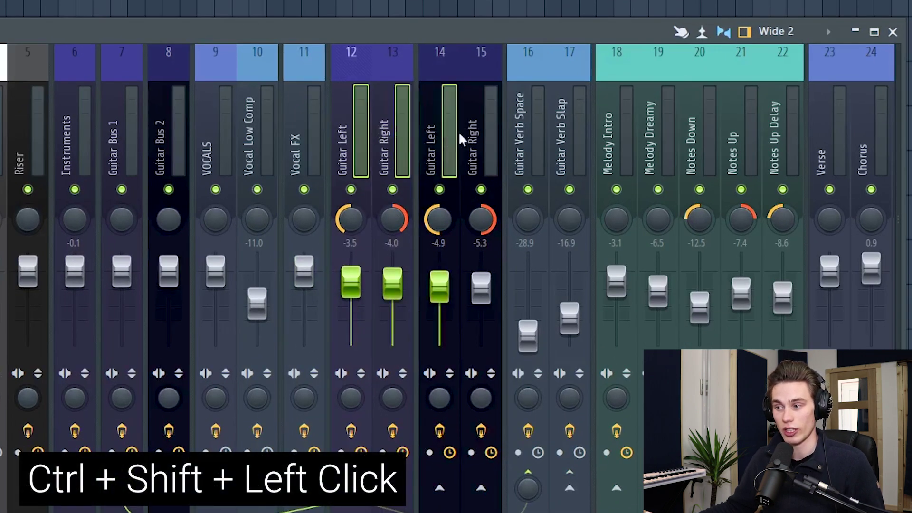
ctrl+shift+click(476, 131)
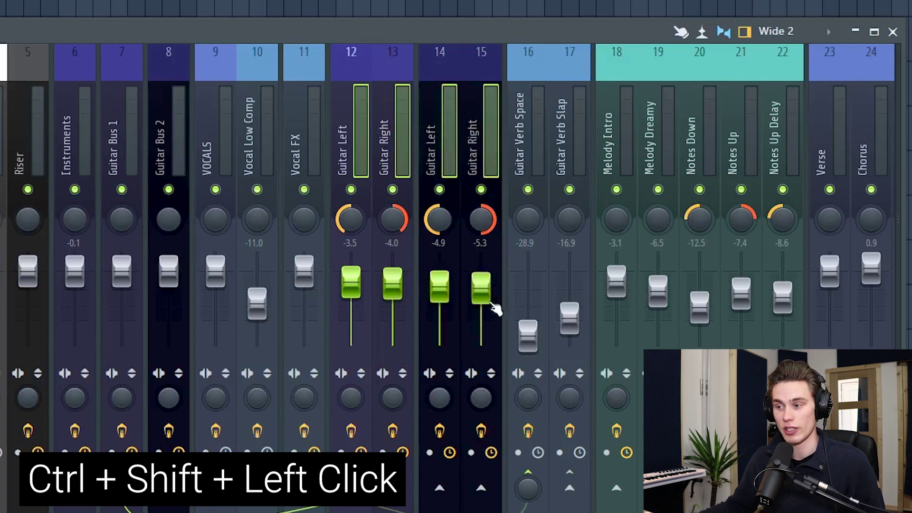
scroll(492, 302, down, 1)
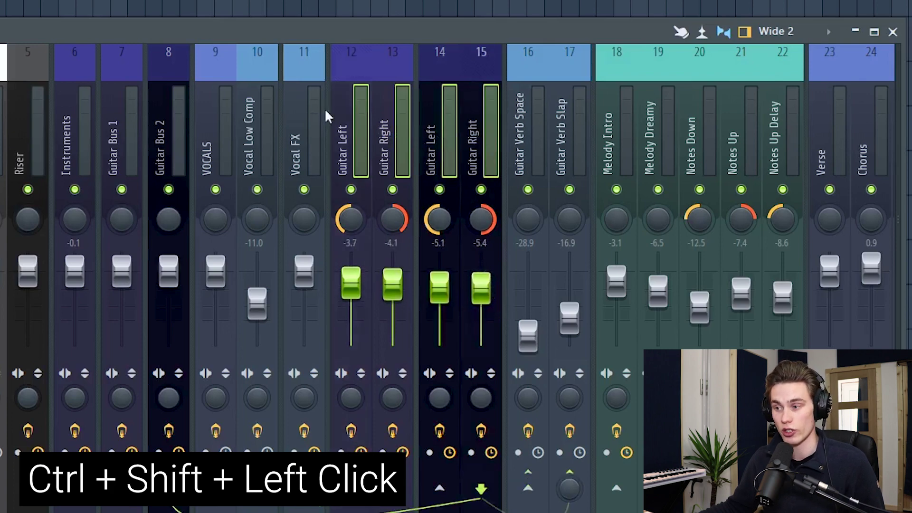
- Select the Kick through FPC drum tracks and lower them together to about -9.3 dB
click(336, 124)
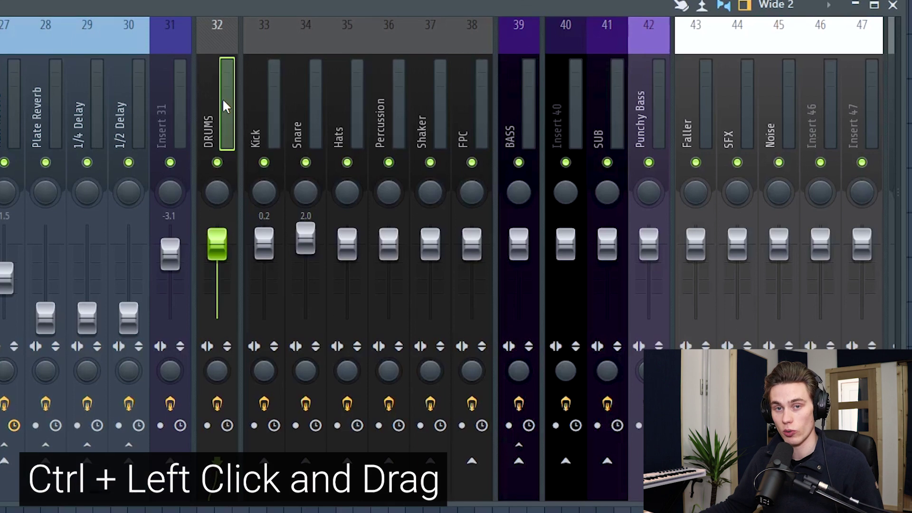
click(266, 101)
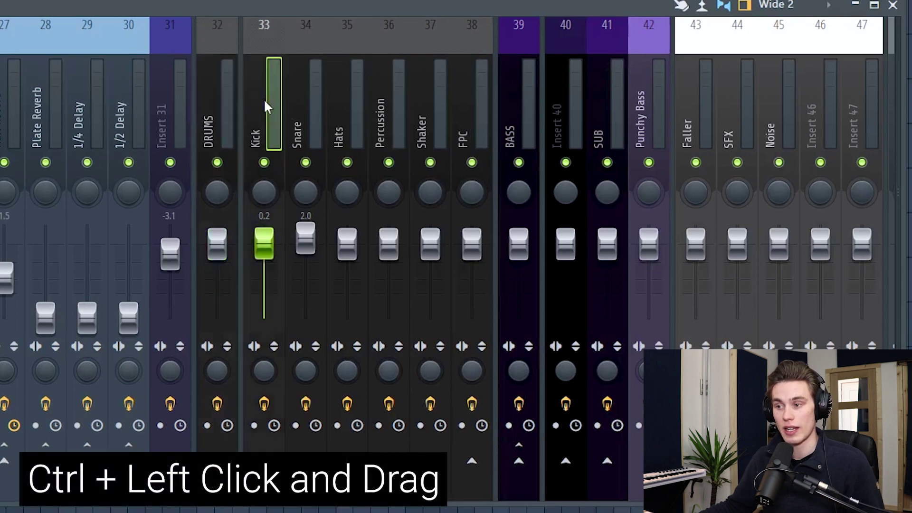
drag(264, 103, 415, 159)
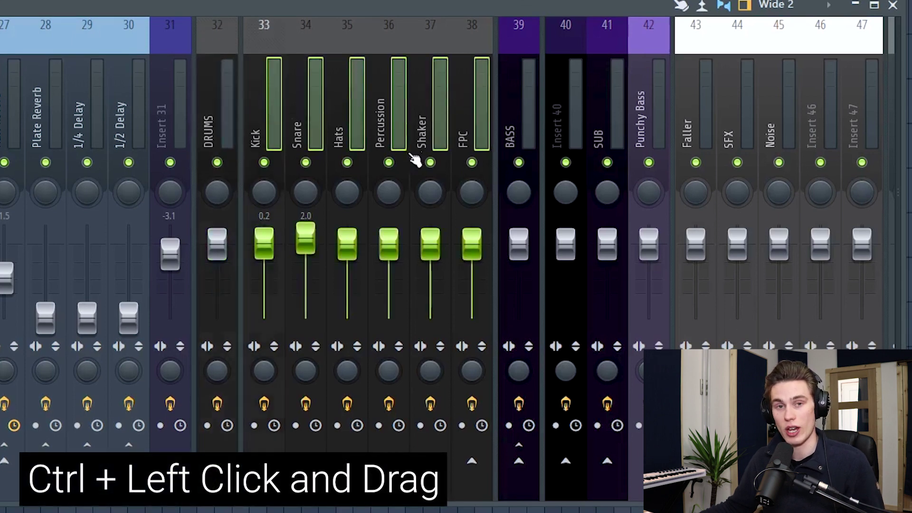
drag(305, 280, 305, 311)
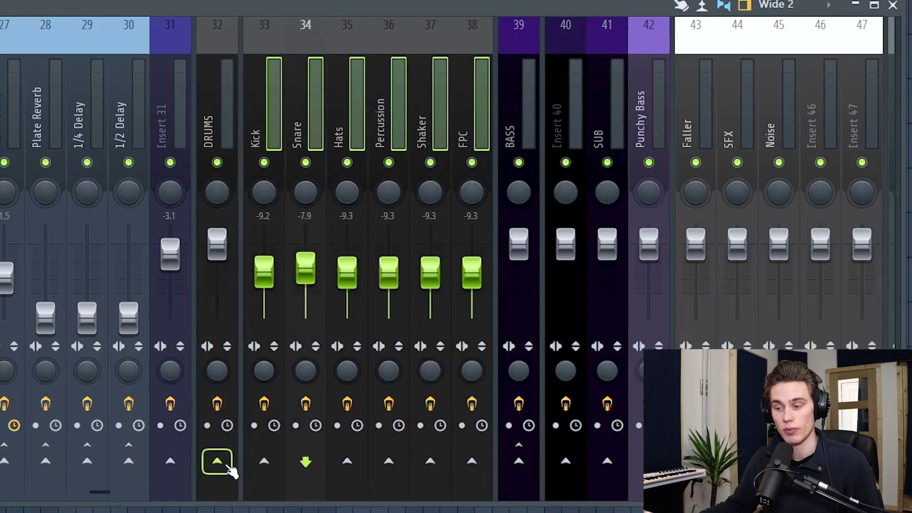
- Route the selected Kick–FPC drum tracks into the DRUMS bus
right_click(217, 460)
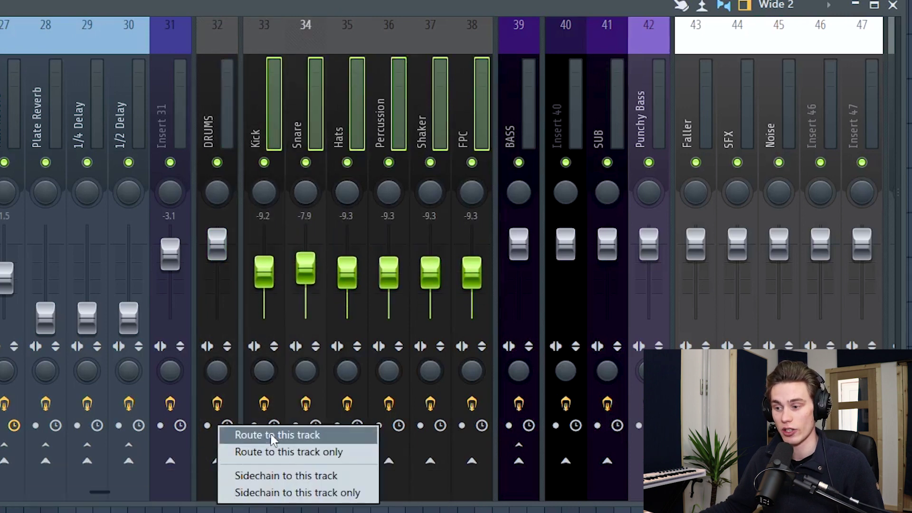
click(265, 433)
click(257, 80)
key(Right)
key(Right)
key(Right)
key(Right)
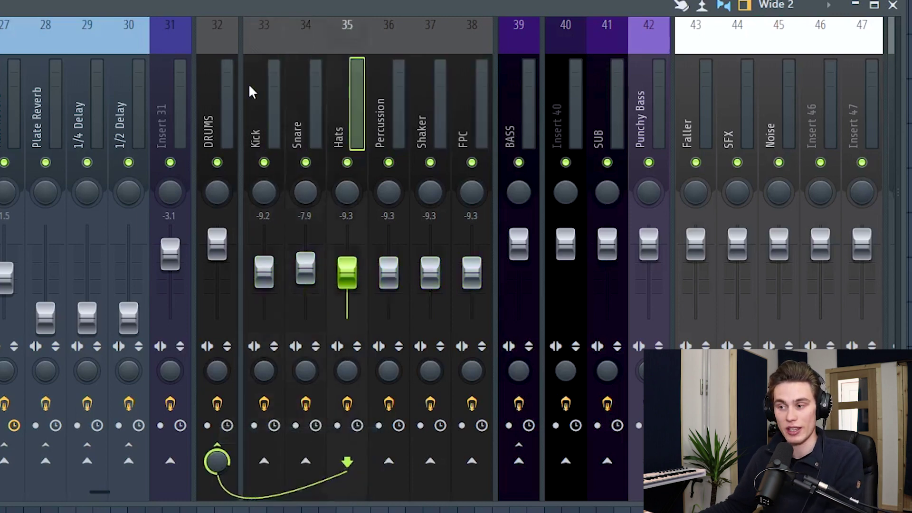
key(Left)
key(Left)
key(Left)
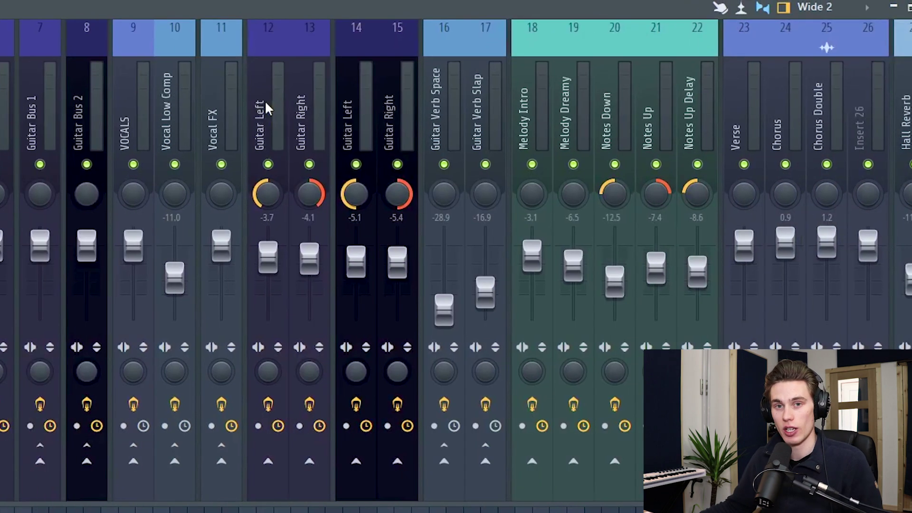
- During playback, lower Guitar Left and Guitar Right together to -2.3 and -3.1
key(space)
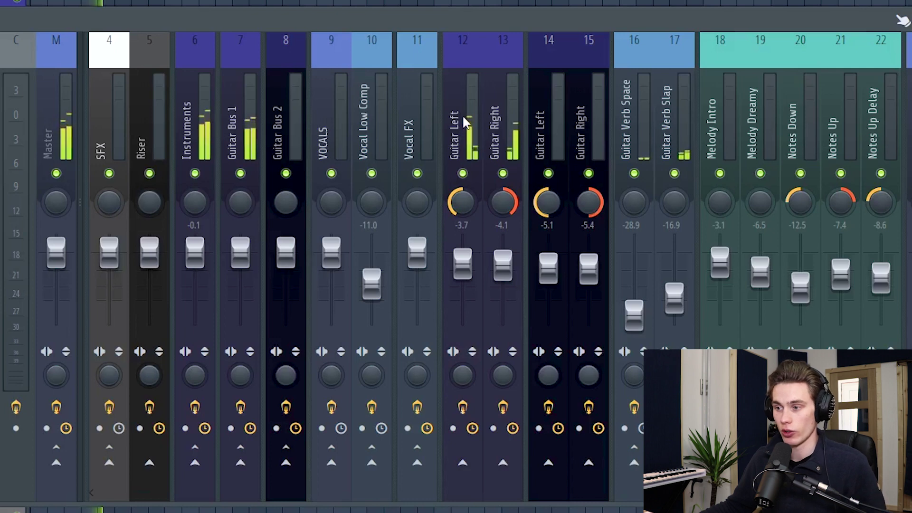
click(465, 118)
ctrl+click(497, 107)
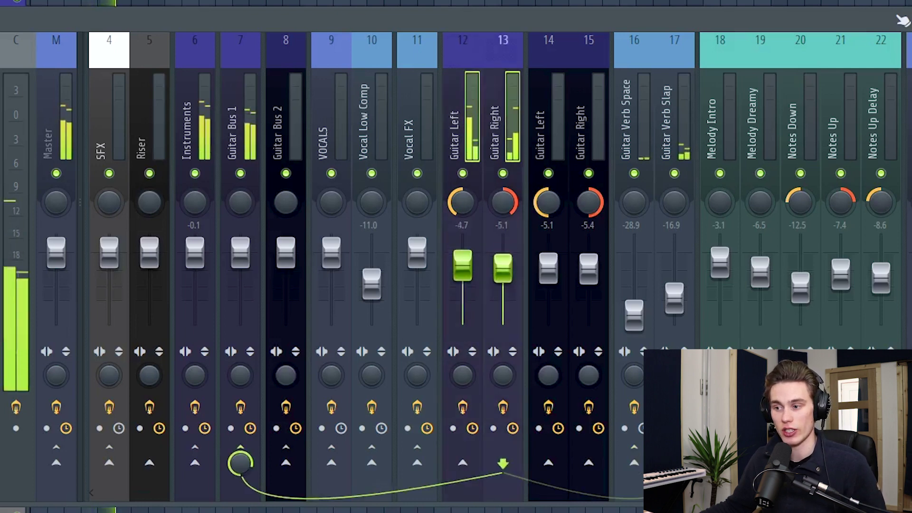
mouse_move(503, 264)
mouse_down()
mouse_move(502, 303)
mouse_move(502, 267)
mouse_move(462, 280)
mouse_move(503, 277)
mouse_move(463, 264)
mouse_move(503, 264)
mouse_move(463, 269)
mouse_move(506, 280)
mouse_up()
click(464, 121)
click(495, 128)
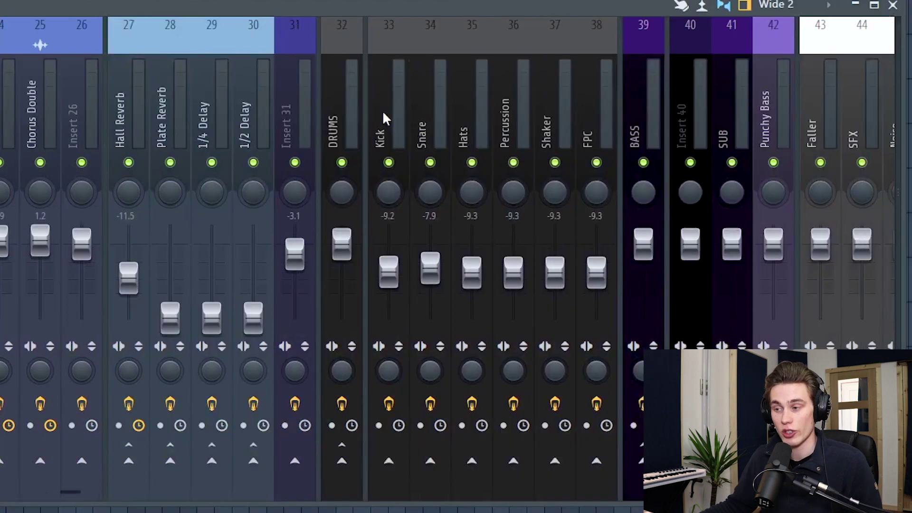
- Toggle the separator before the Kick track off and back on
click(378, 136)
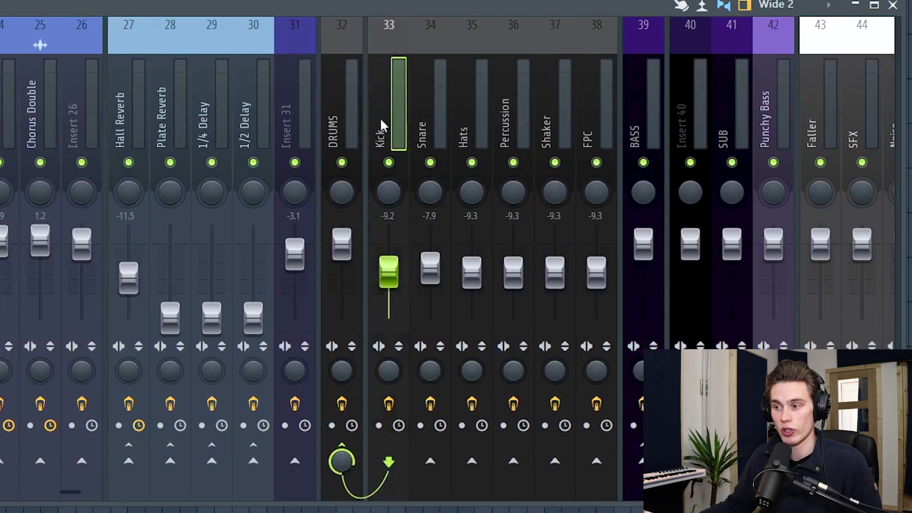
right_click(382, 119)
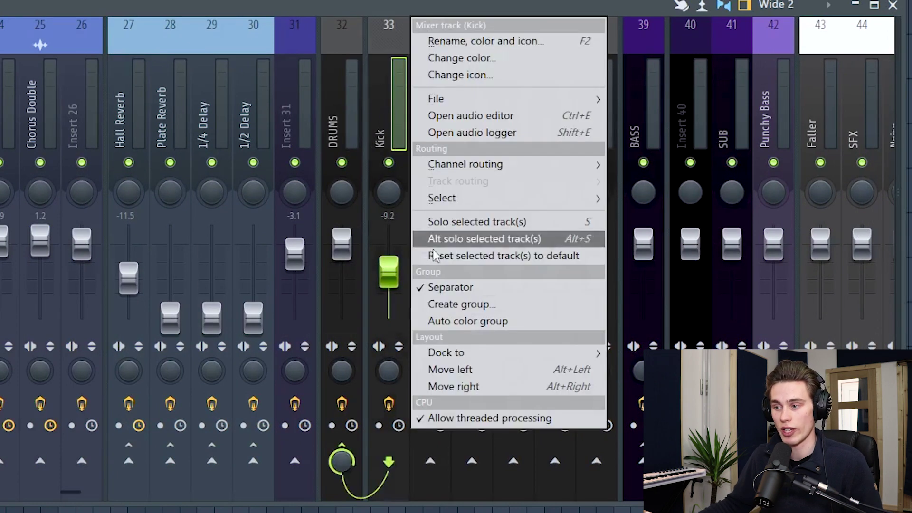
click(440, 287)
right_click(372, 116)
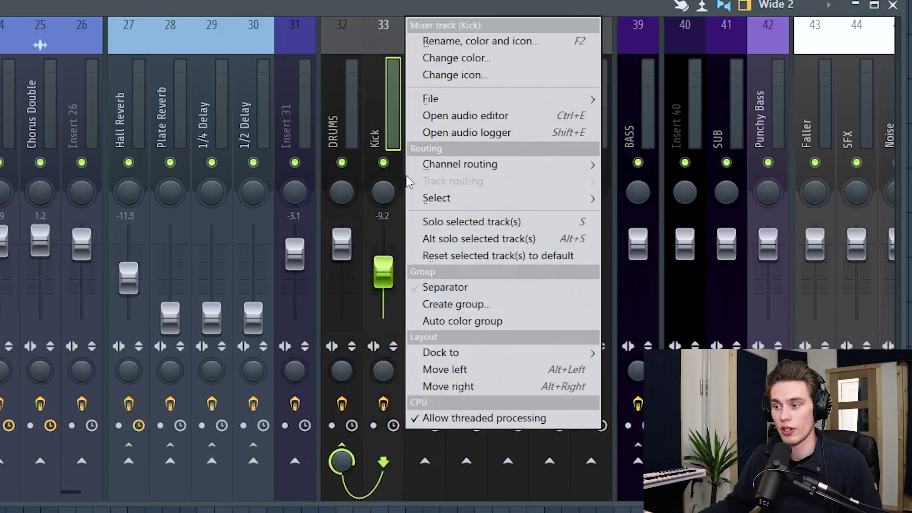
click(439, 287)
- Select DRUMS through FPC and shift the group to mixer inserts 31–37 with Alt+arrows
drag(383, 101, 583, 97)
drag(328, 108, 594, 88)
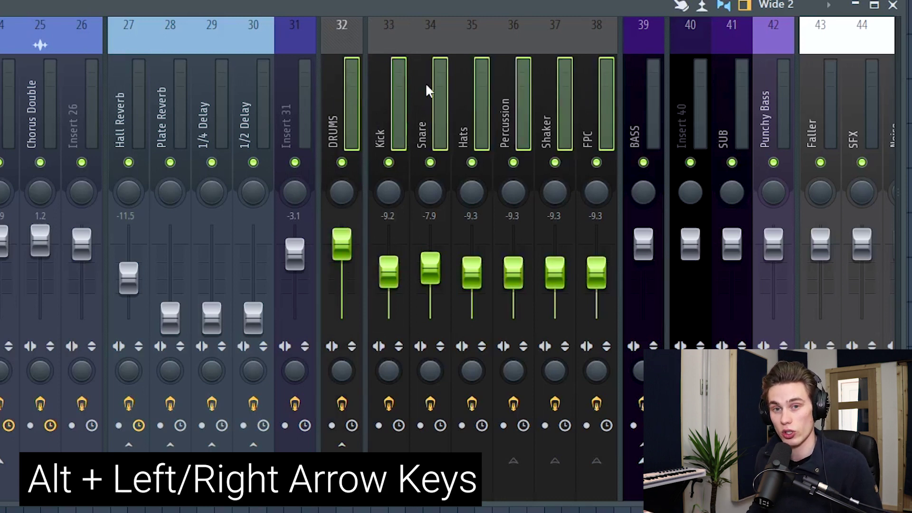
key(alt+Left)
key(alt+Left)
key(alt+Left)
key(alt+Right)
key(alt+Right)
key(alt+Right)
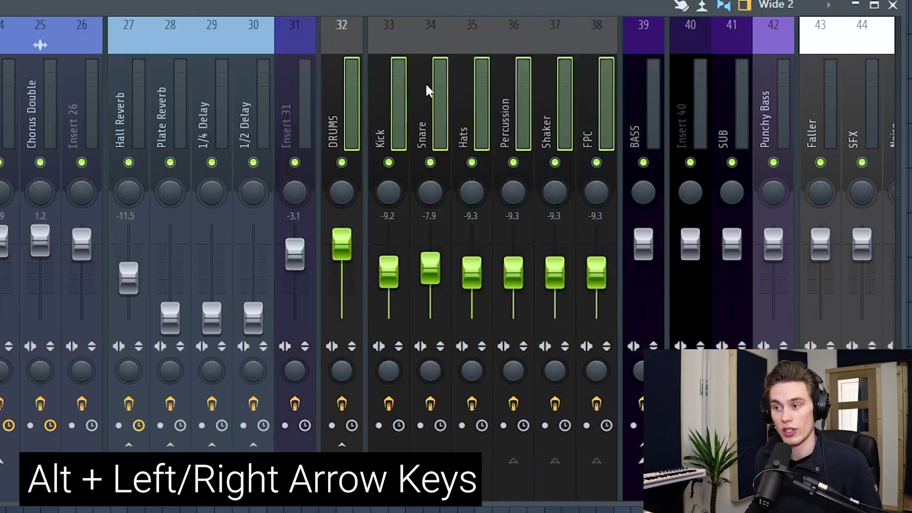
key(alt+Left)
key(alt+Left)
key(alt+Left)
key(alt+Left)
key(alt+Left)
key(alt+Right)
key(alt+Right)
key(alt+Right)
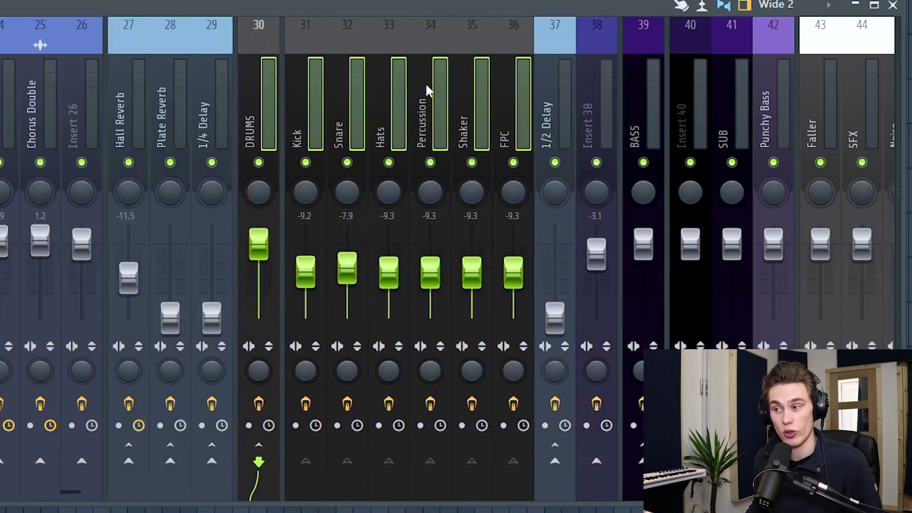
key(alt+Right)
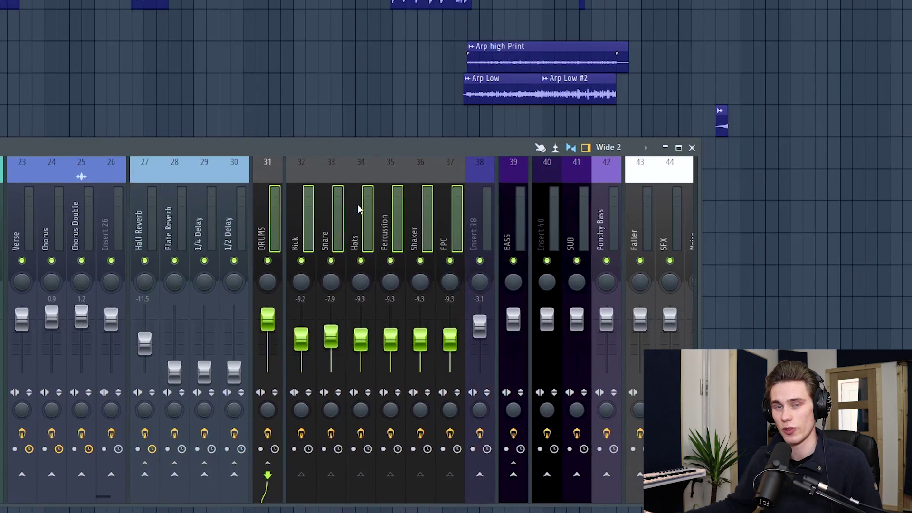
- Drag the empty Insert 50 to slot 32, right beside the DRUMS bus
click(342, 222)
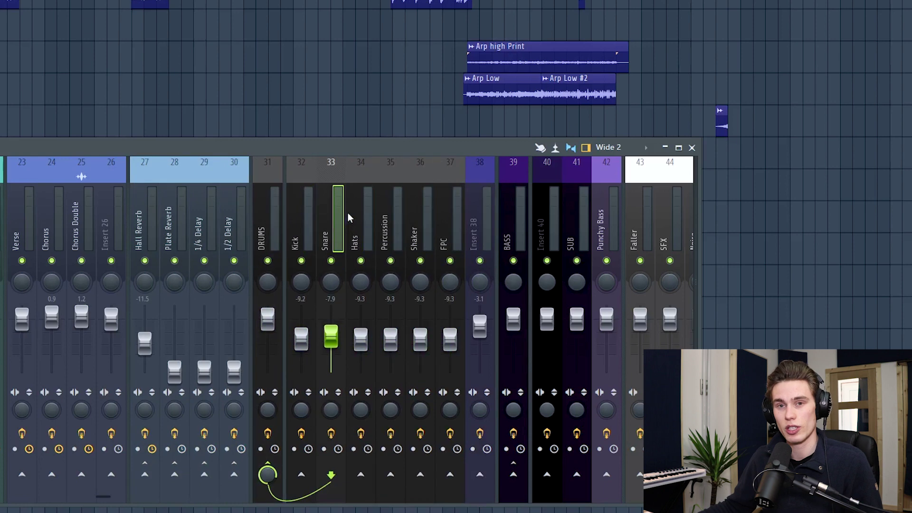
scroll(347, 212, down, 6)
scroll(265, 218, up, 3)
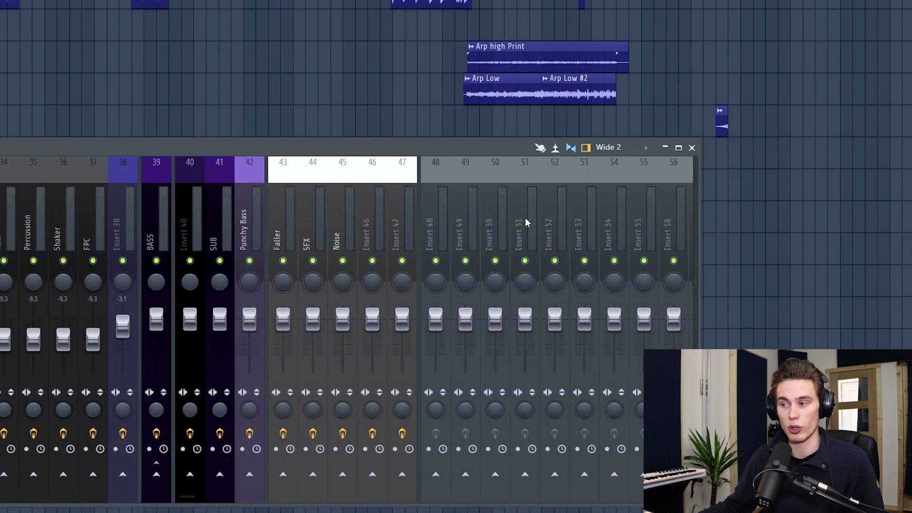
click(492, 219)
drag(494, 222, 195, 215)
- Move the empty Insert 51 left with Alt+arrows until it sits at slot 42
scroll(196, 213, right, 6)
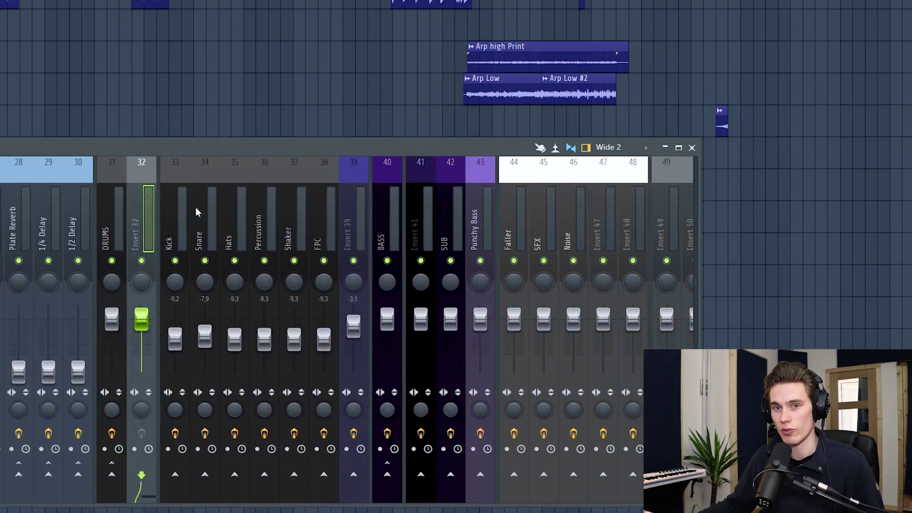
scroll(327, 216, left, 1)
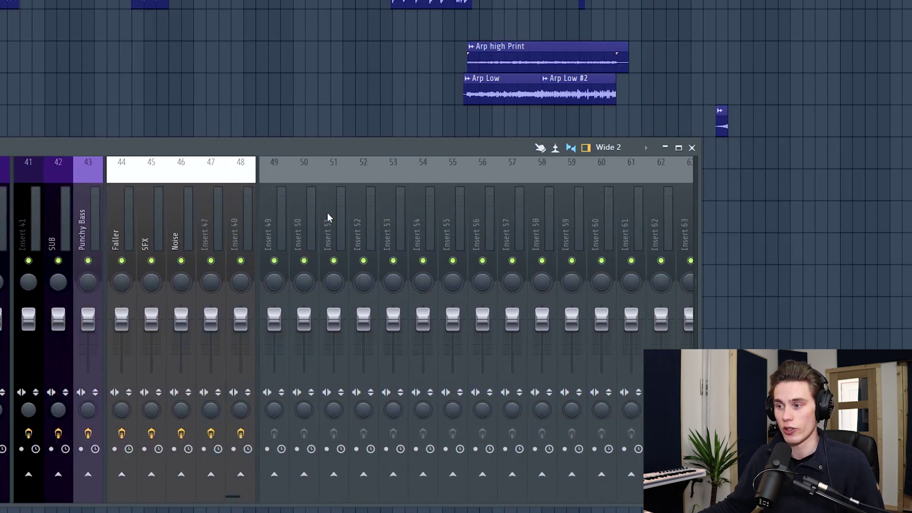
click(329, 218)
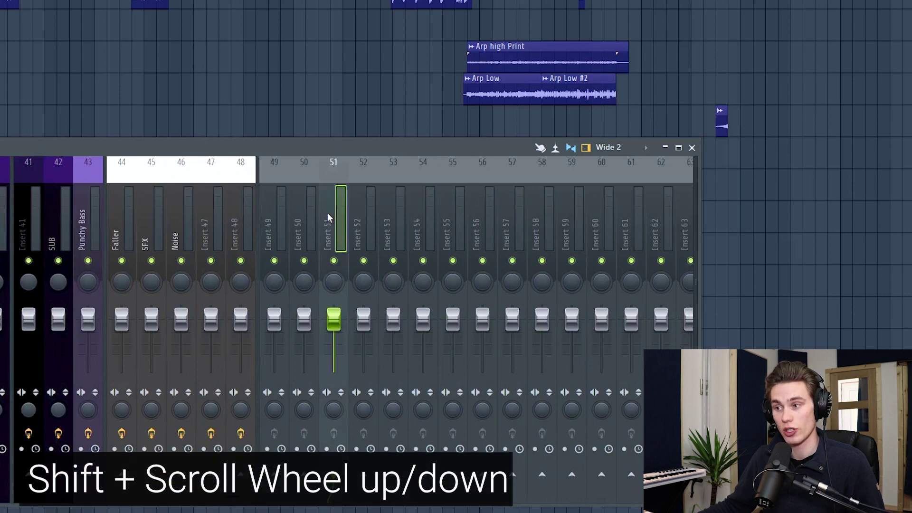
scroll(327, 217, up, 3)
scroll(241, 217, down, 3)
scroll(334, 216, up, 10)
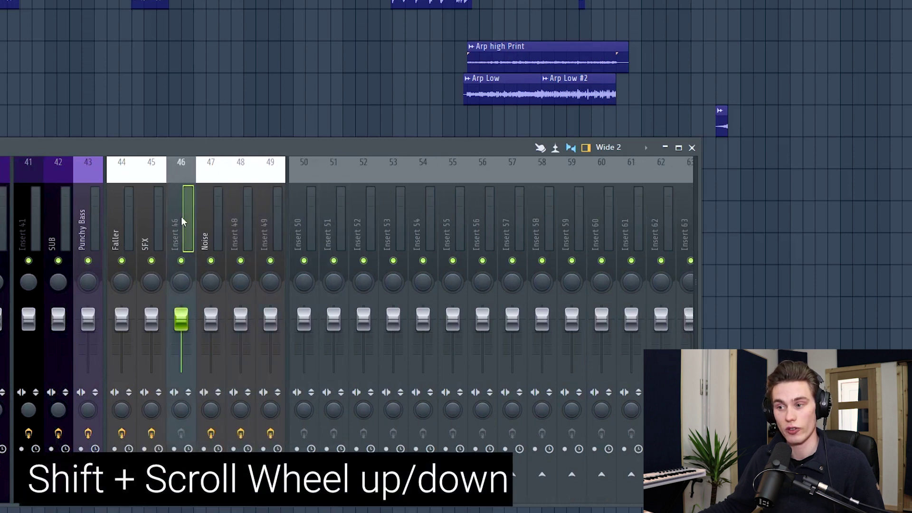
scroll(181, 217, down, 10)
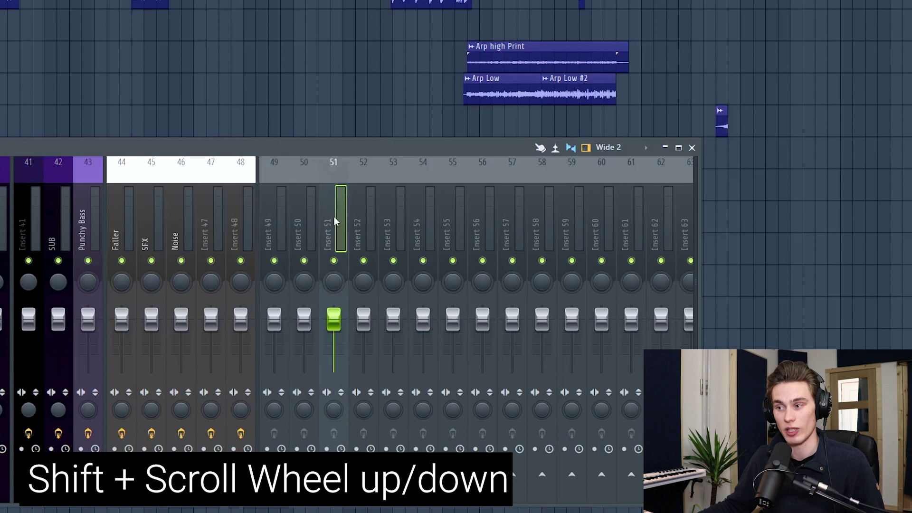
key(alt+Left)
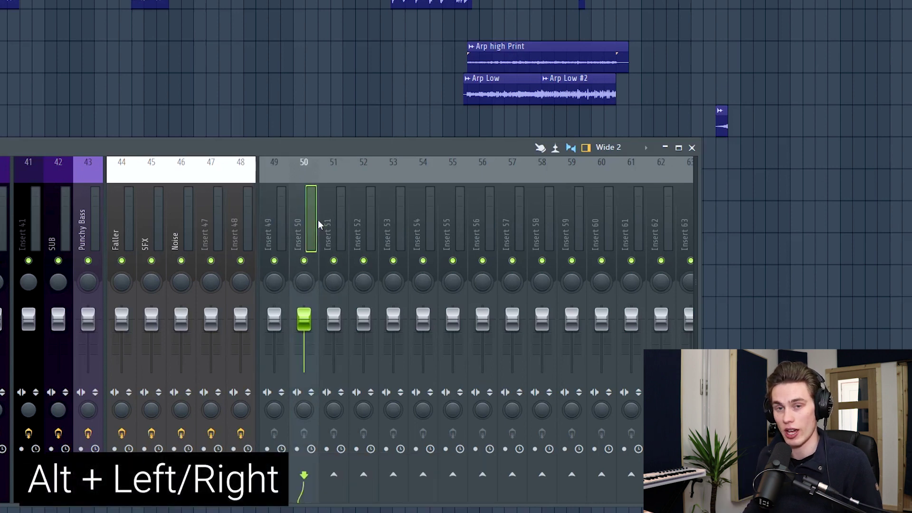
key(alt+Left)
key(alt+Left)
key(alt+Left)
key(alt+Left)
key(alt+Left)
key(alt+Left)
key(alt+Left)
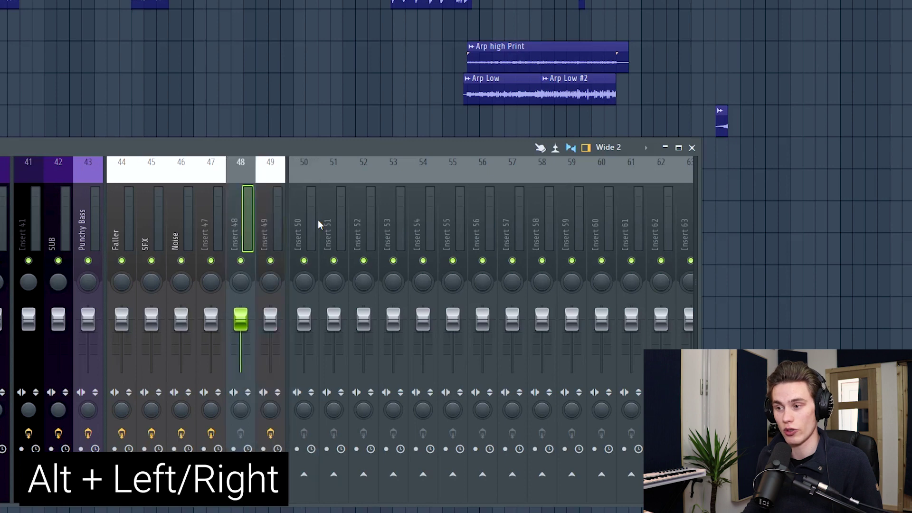
key(alt+Left)
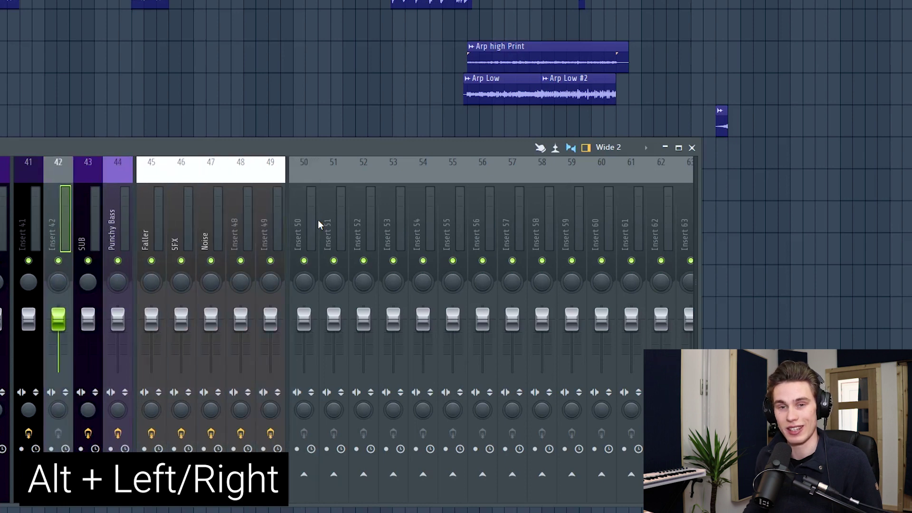
key(alt+Right)
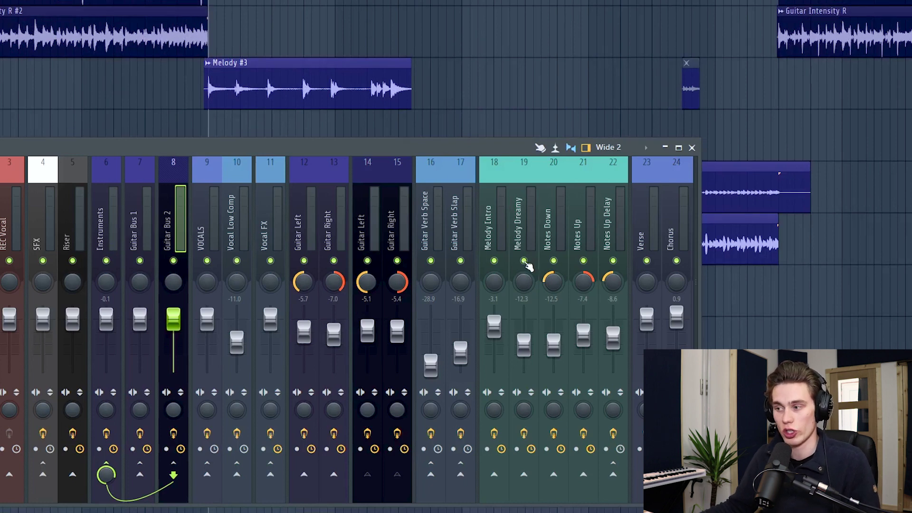
- Solo Melody Dreamy, Melody Intro and Notes Down in turn, then clear the solo
right_click(523, 261)
right_click(494, 262)
right_click(523, 261)
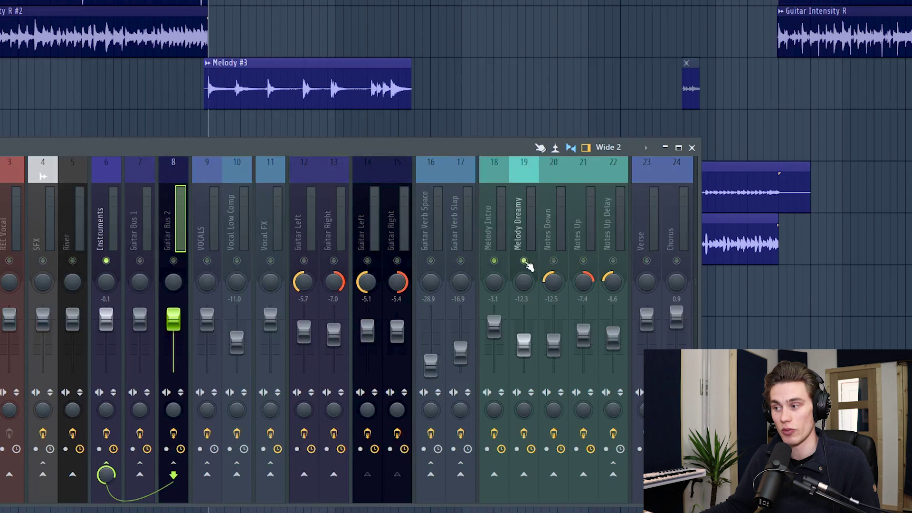
right_click(554, 261)
right_click(524, 261)
right_click(524, 261)
- Play the song, soloing Melody Dreamy, then Guitar Left, then Guitar Right
key(space)
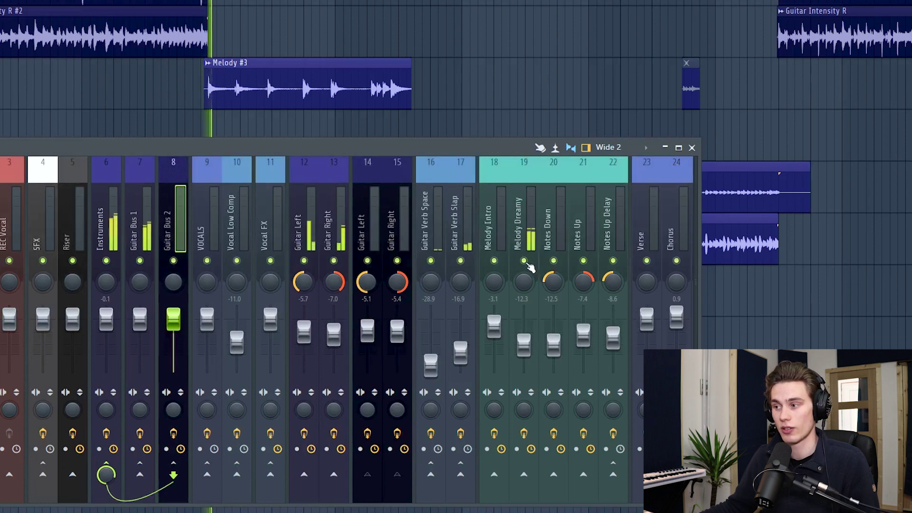
right_click(525, 262)
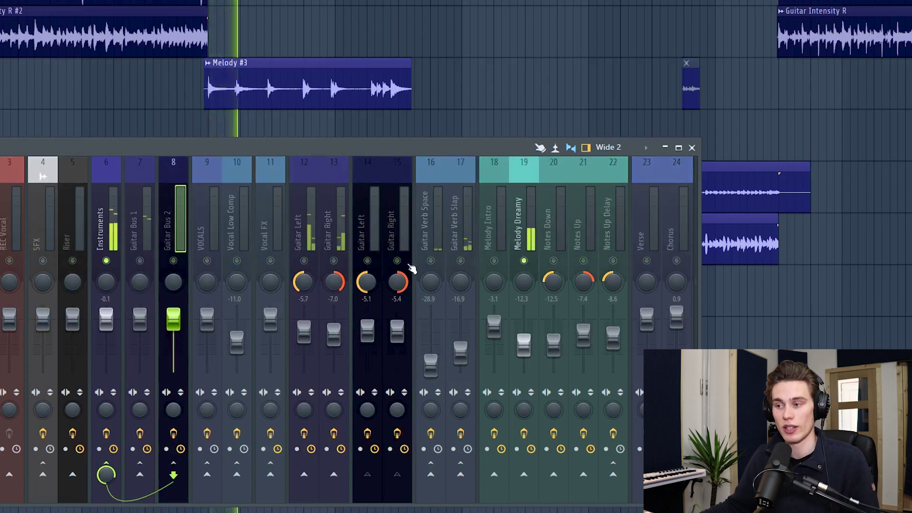
right_click(305, 262)
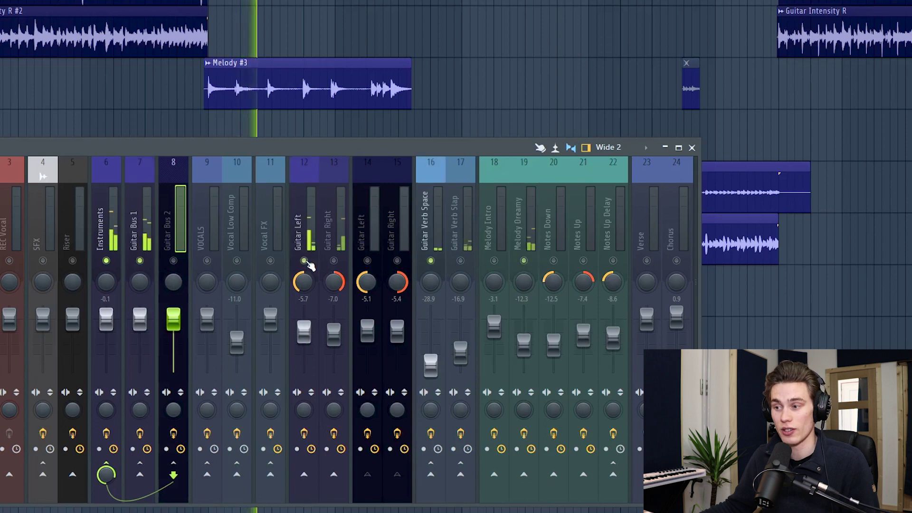
right_click(334, 262)
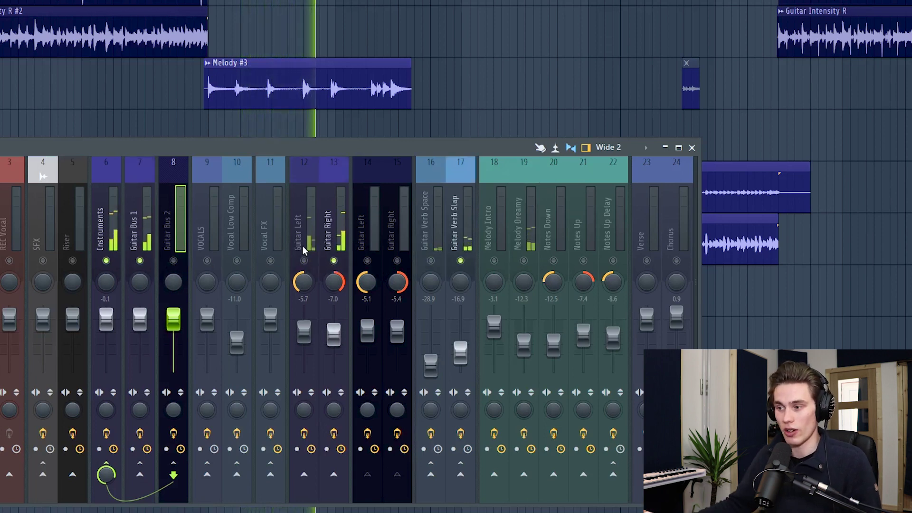
click(332, 200)
- Solo Guitar Left with S, move the selection to Melody Dreamy, then stop playback
click(316, 199)
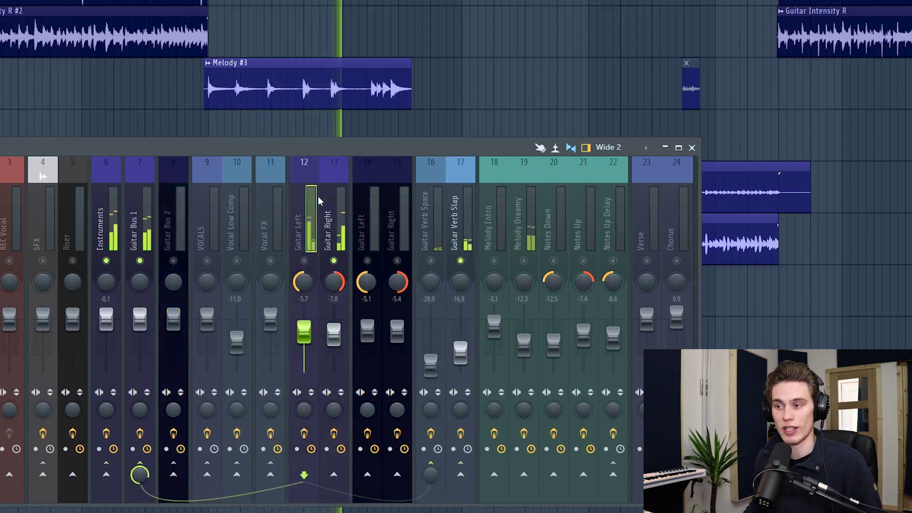
key(s)
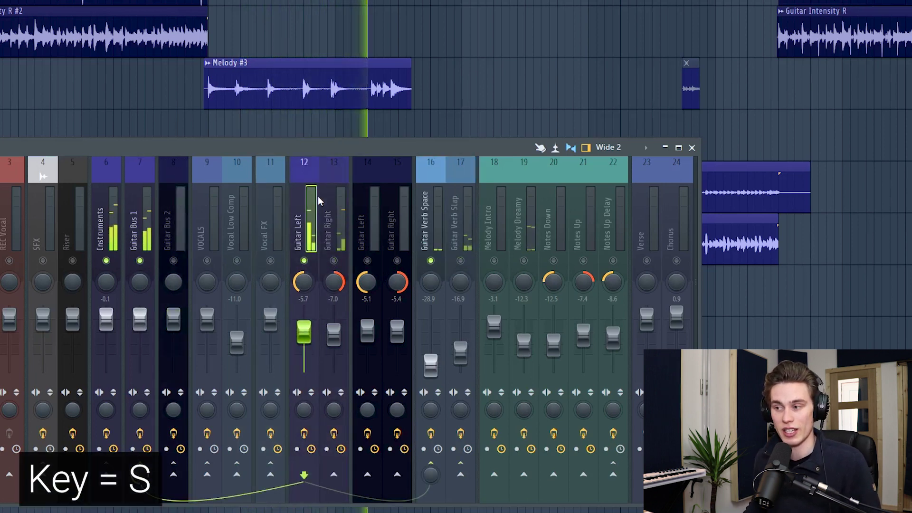
key(Right)
key(Right)
key(Right)
key(Right)
key(Right)
key(Right)
key(Right)
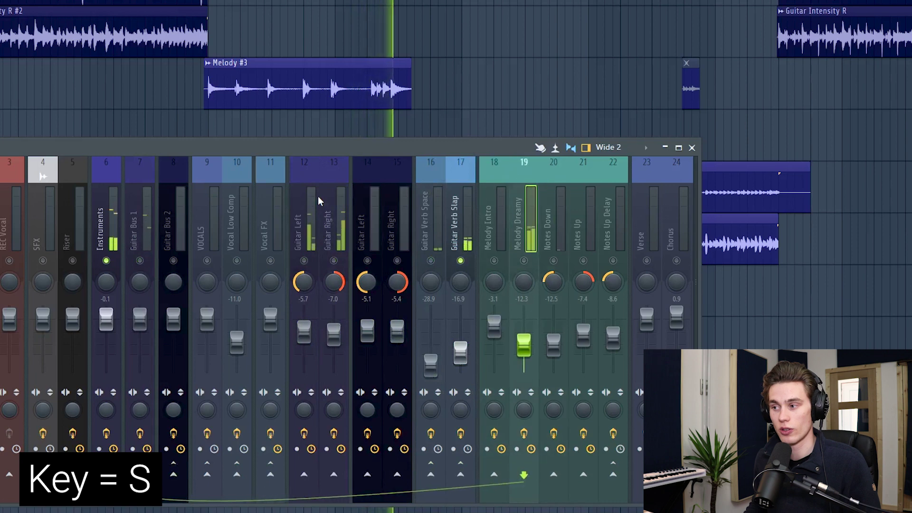
key(s)
key(space)
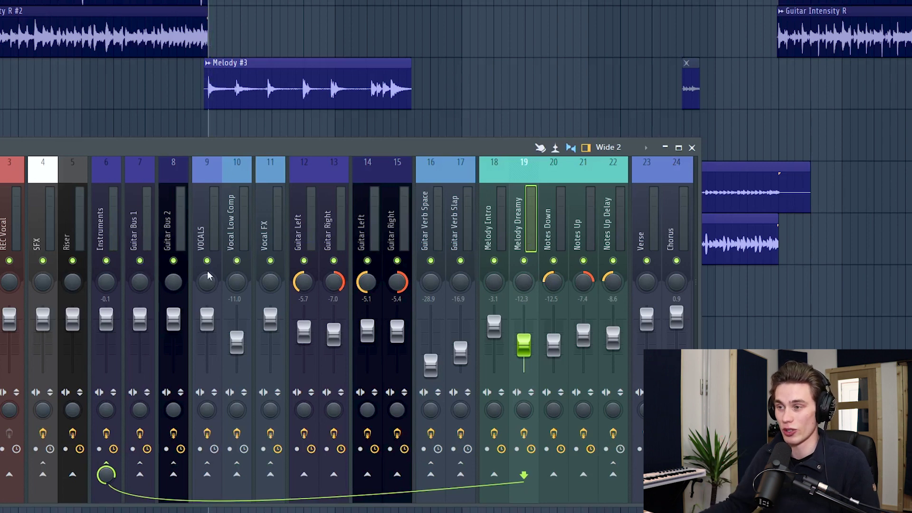
- Play the song with Guitar Bus 1 soloed on its own, then stop
click(149, 222)
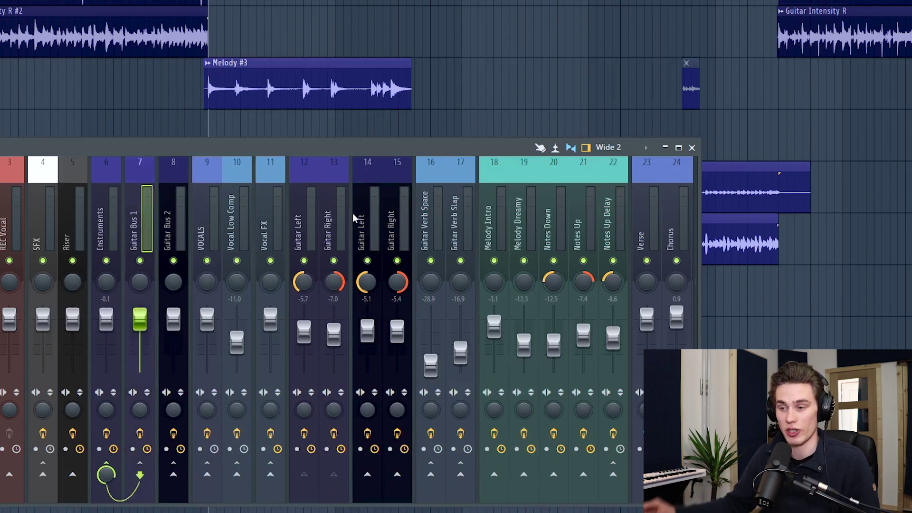
key(space)
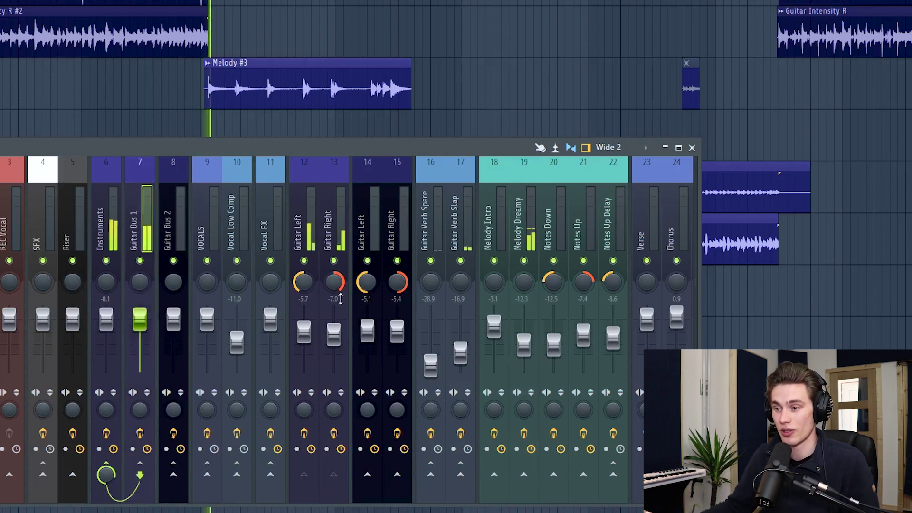
right_click(140, 261)
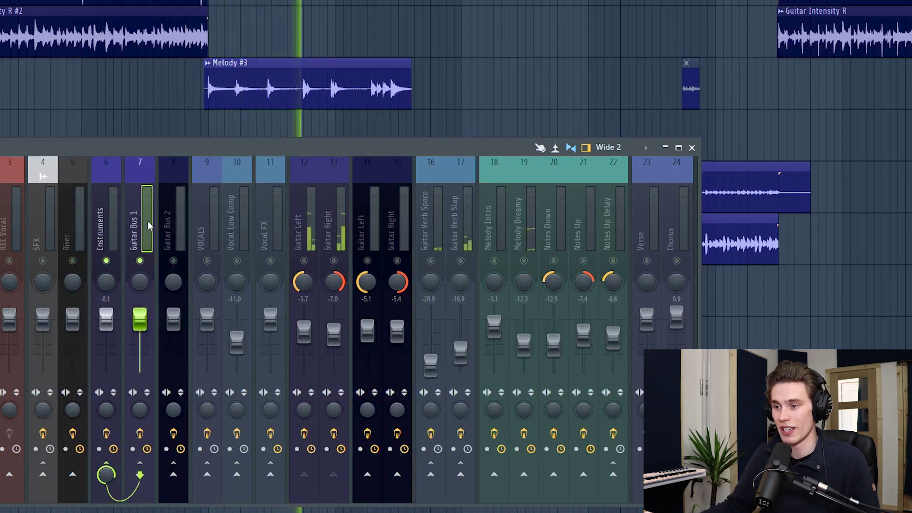
key(space)
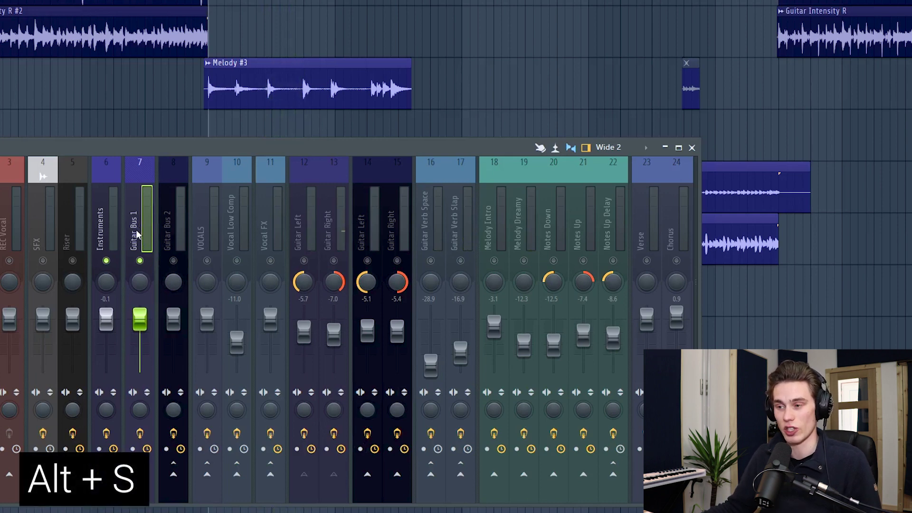
- Replay and use Alt+S to solo Guitar Bus 1 with its Instruments and guitar source tracks
key(space)
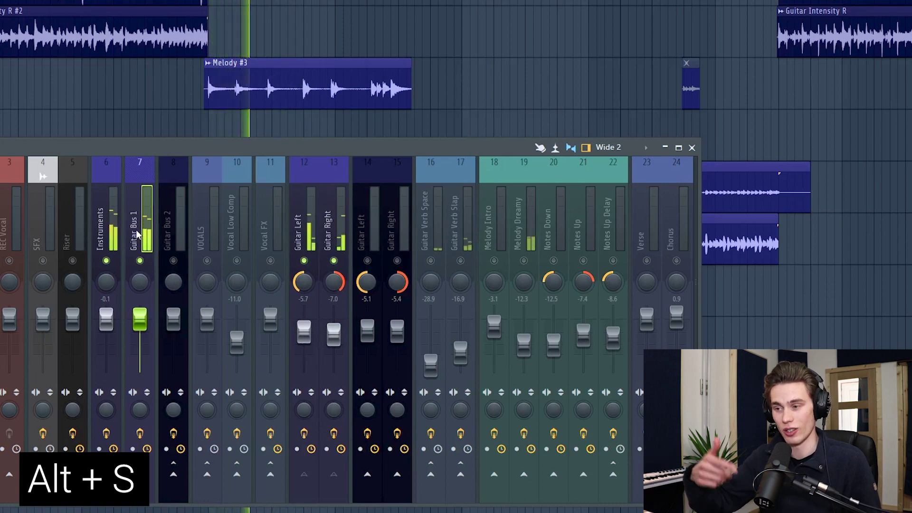
key(alt+s)
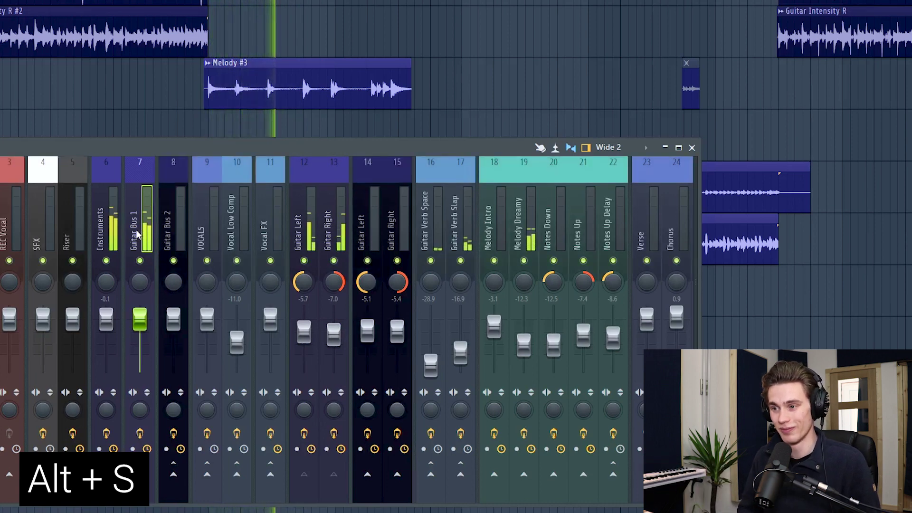
key(alt+s)
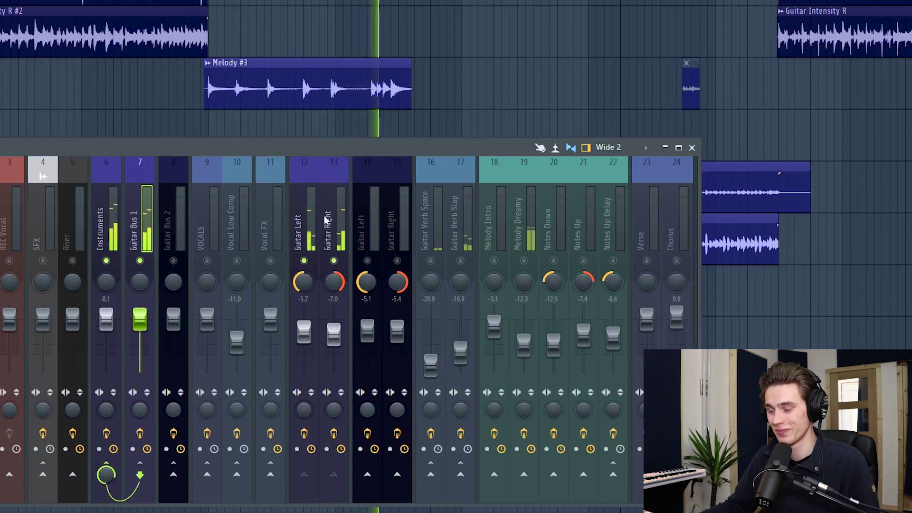
key(space)
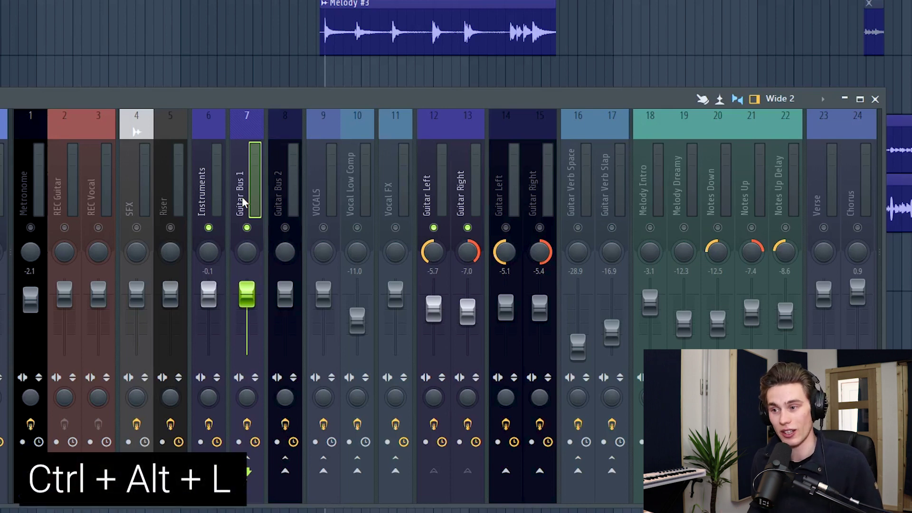
- Use Ctrl+Alt+L to select Guitar Bus 1's source tracks, then Guitar Verb Slap's sources
key(ctrl+alt+l)
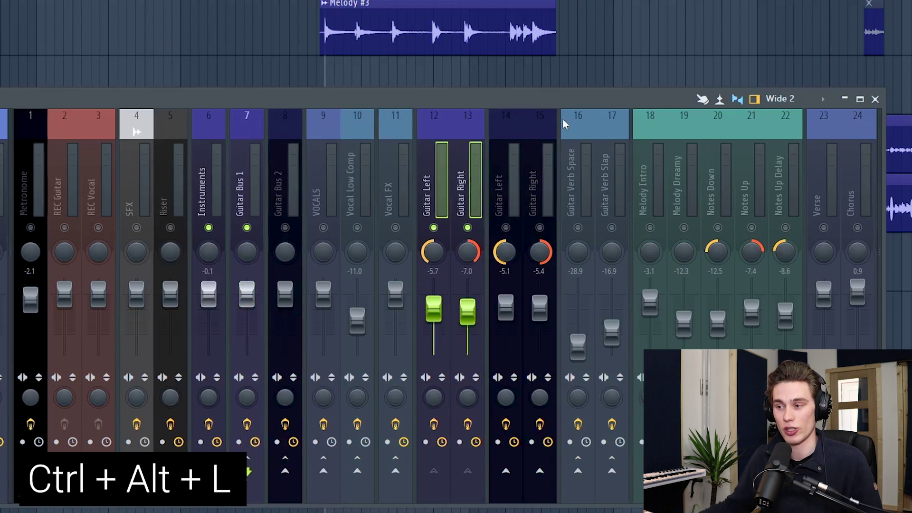
scroll(562, 118, right, 3)
click(523, 184)
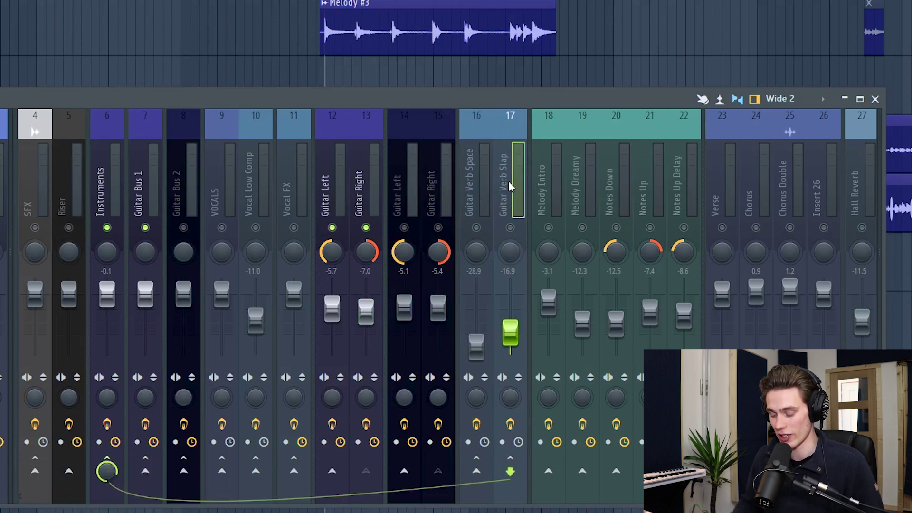
key(ctrl+alt+l)
key(ctrl+alt+l)
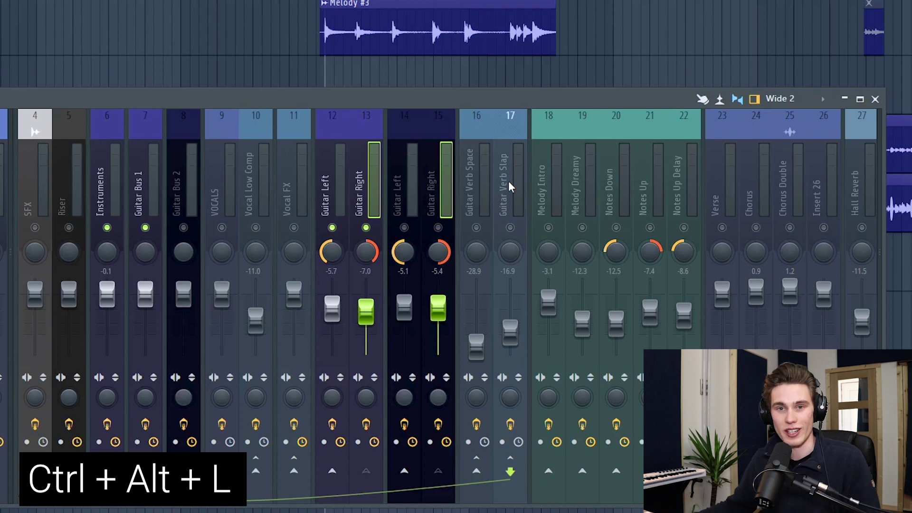
- Route Guitar Left (insert 12) to Guitar Verb Space on insert 16 and raise that to -2.7
click(332, 249)
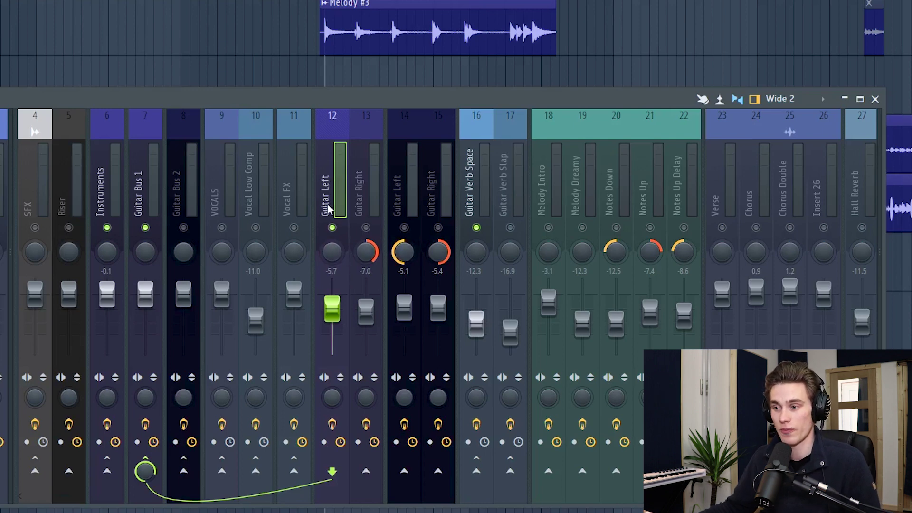
key(space)
key(space)
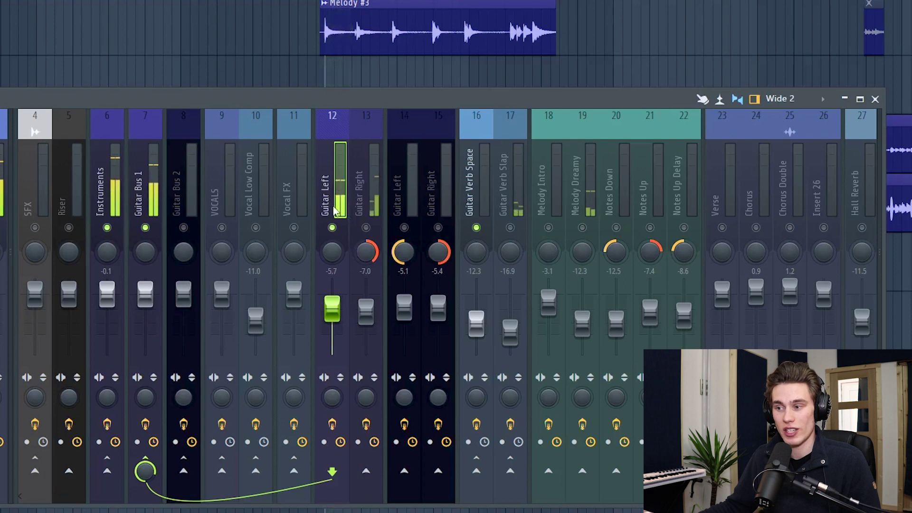
click(480, 177)
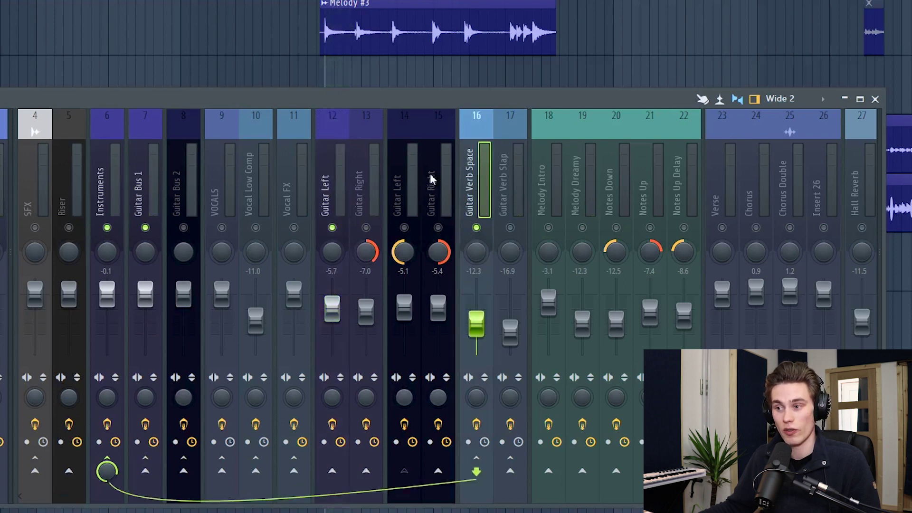
click(327, 209)
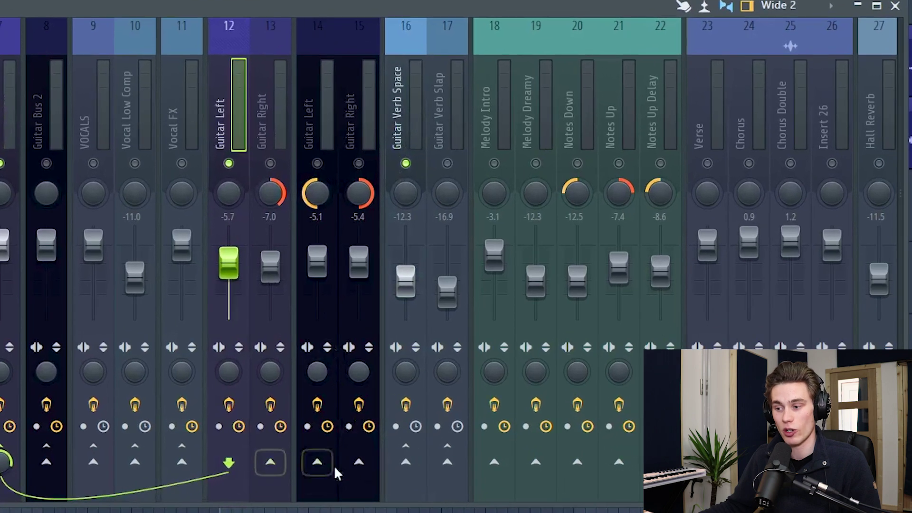
right_click(405, 464)
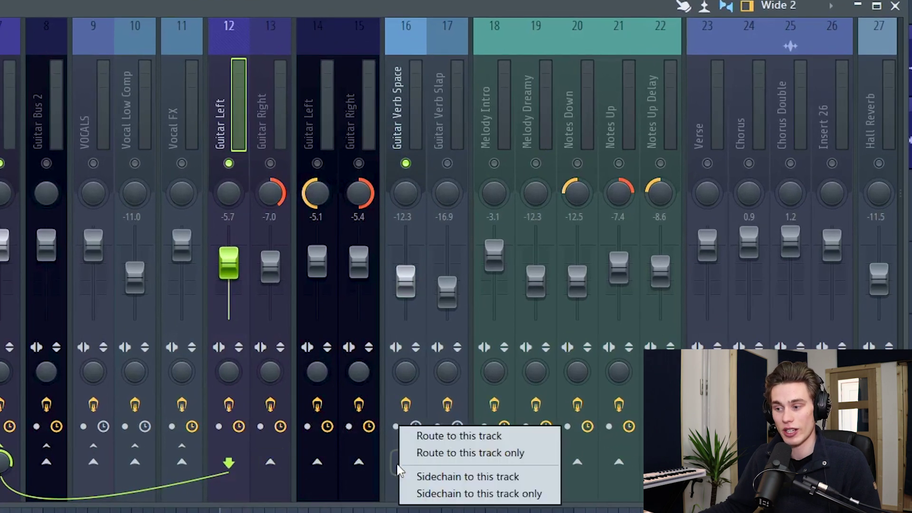
click(446, 436)
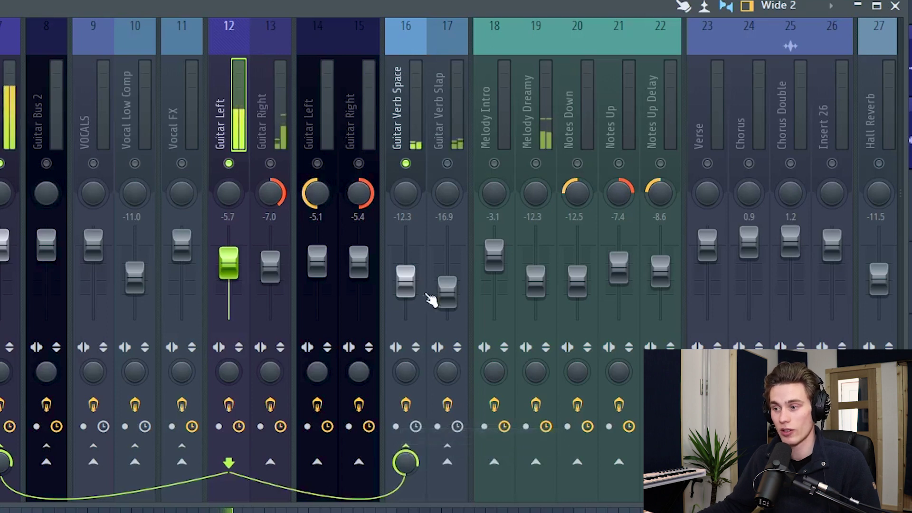
drag(405, 281, 405, 254)
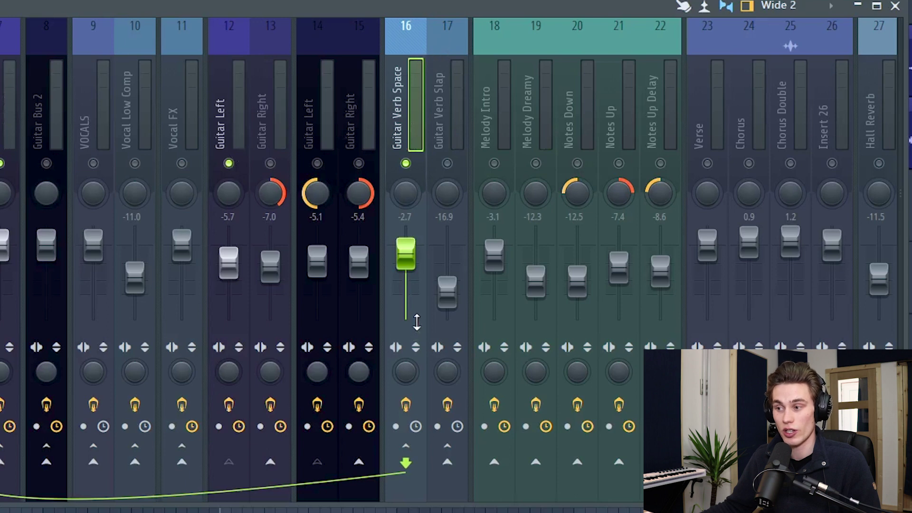
- Play the song to hear the guitar reverb, then select Guitar Left and undo its Fruity send
key(space)
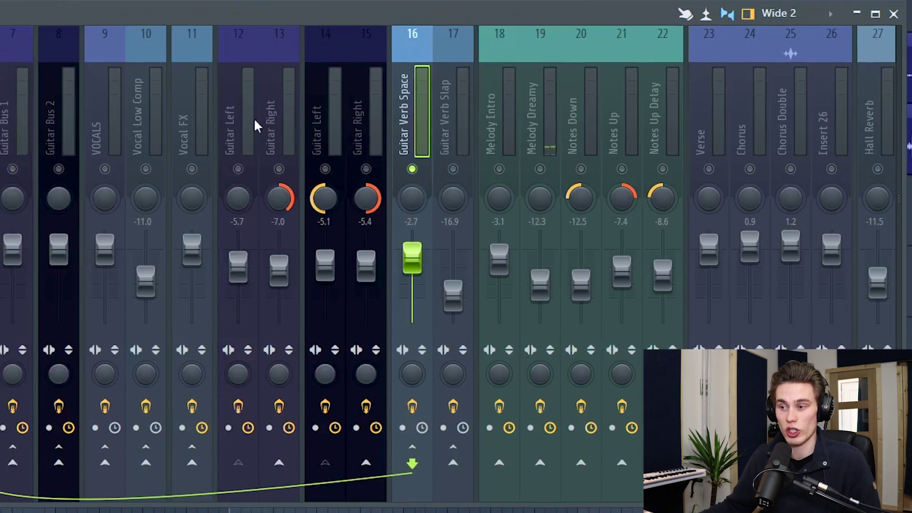
click(238, 121)
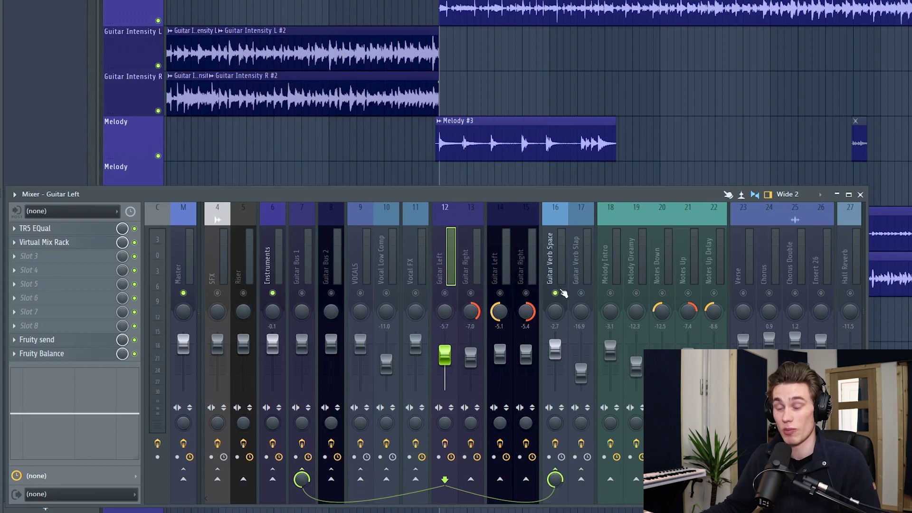
key(ctrl+z)
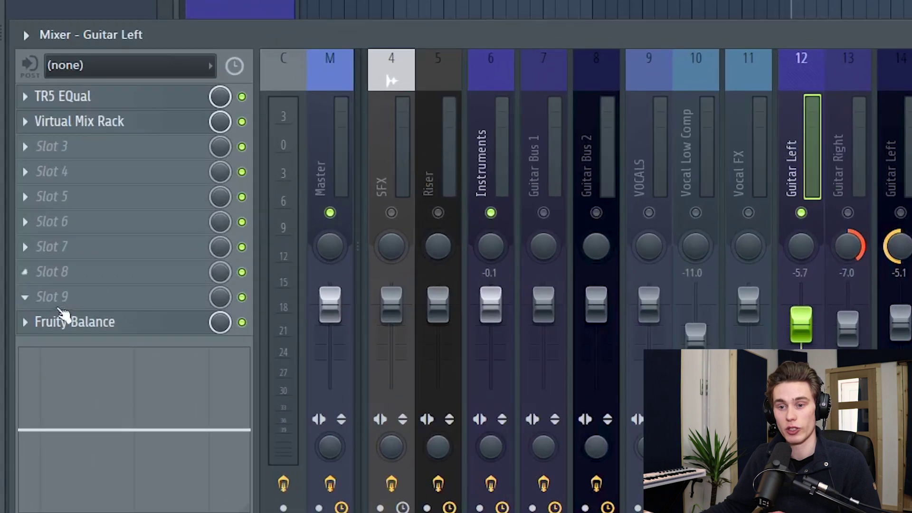
- Load Fruity Send into Guitar Left's slot 9 and sidechain Guitar Left to Guitar Verb Space
click(42, 303)
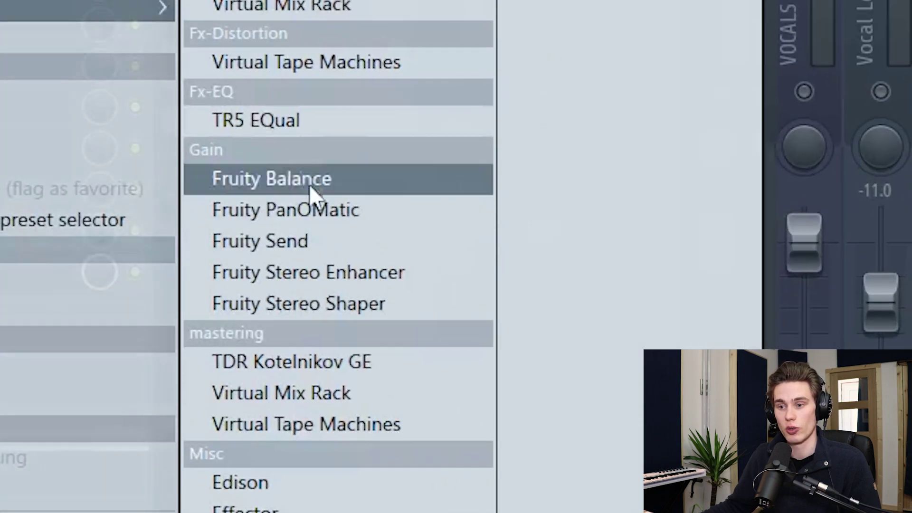
click(299, 240)
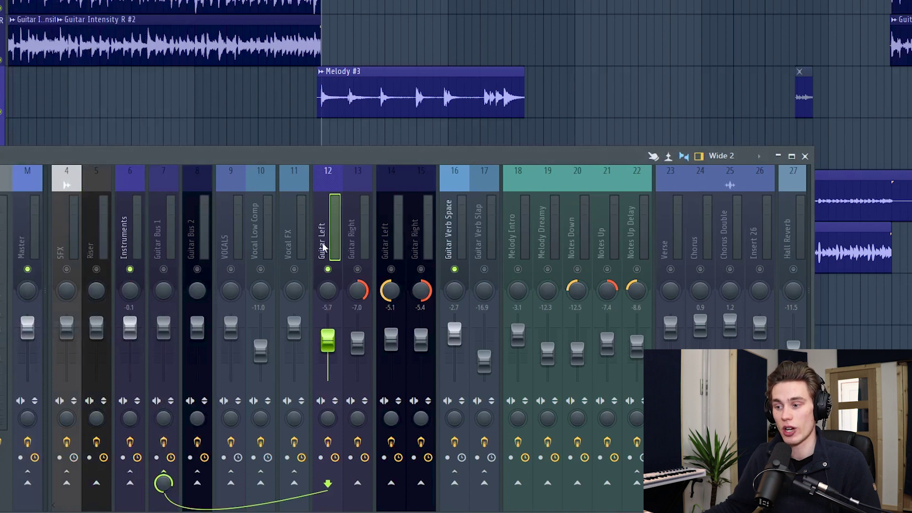
right_click(455, 483)
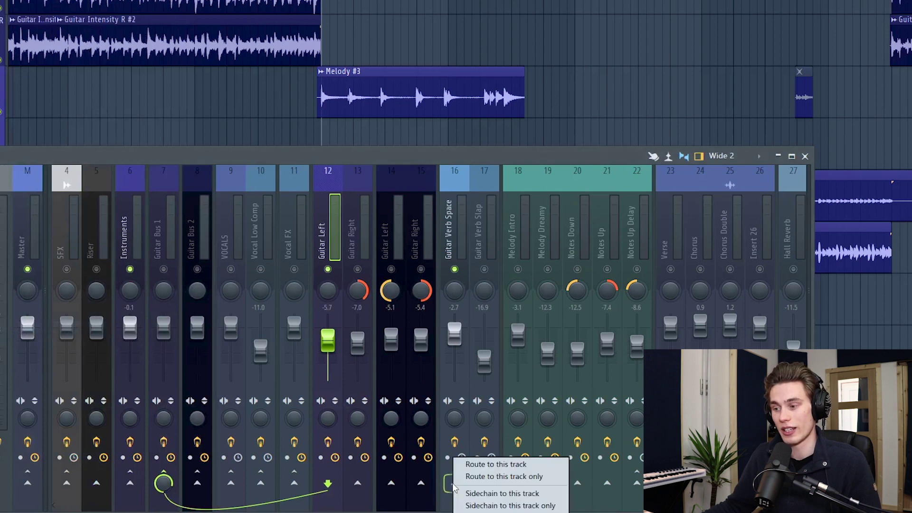
click(489, 493)
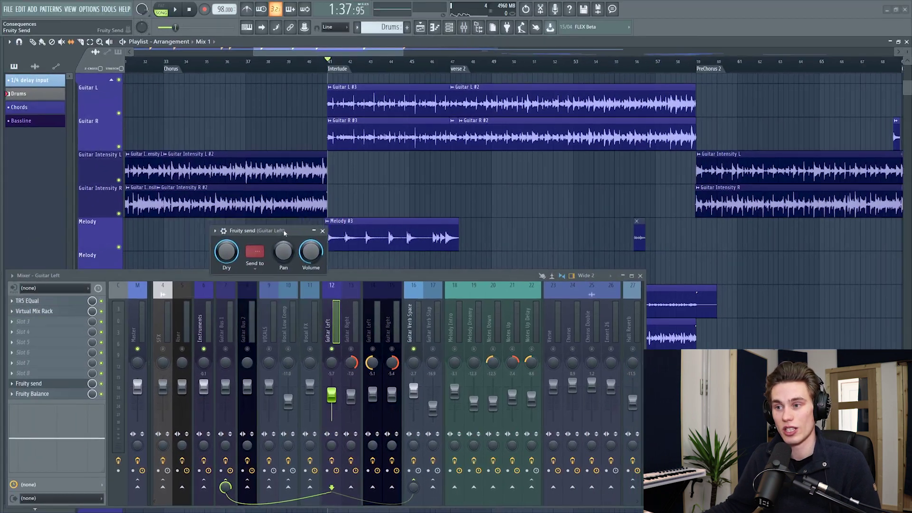
- Set the Fruity send's destination to Guitar Verb Space
drag(279, 229, 280, 225)
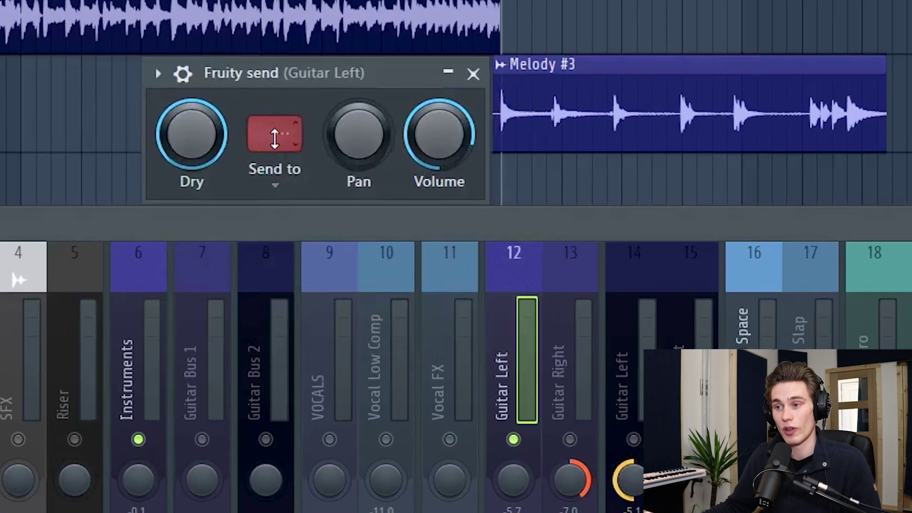
click(248, 245)
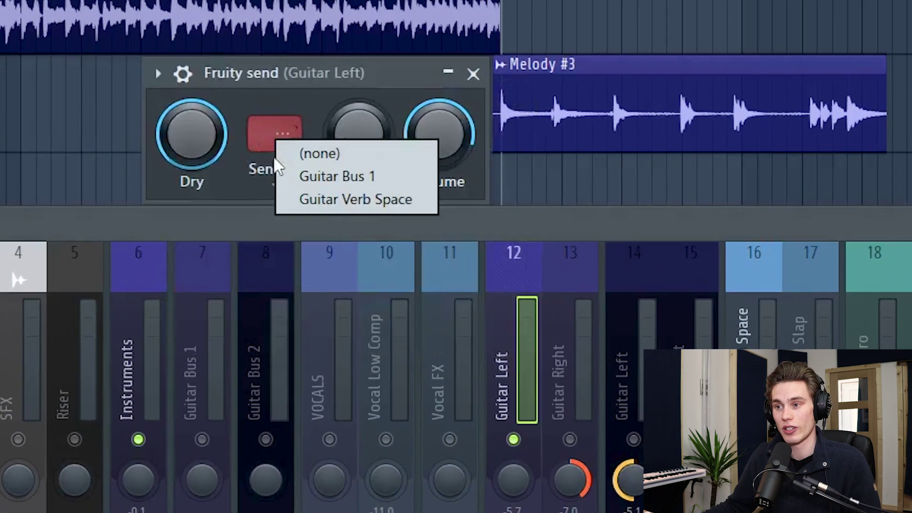
click(370, 202)
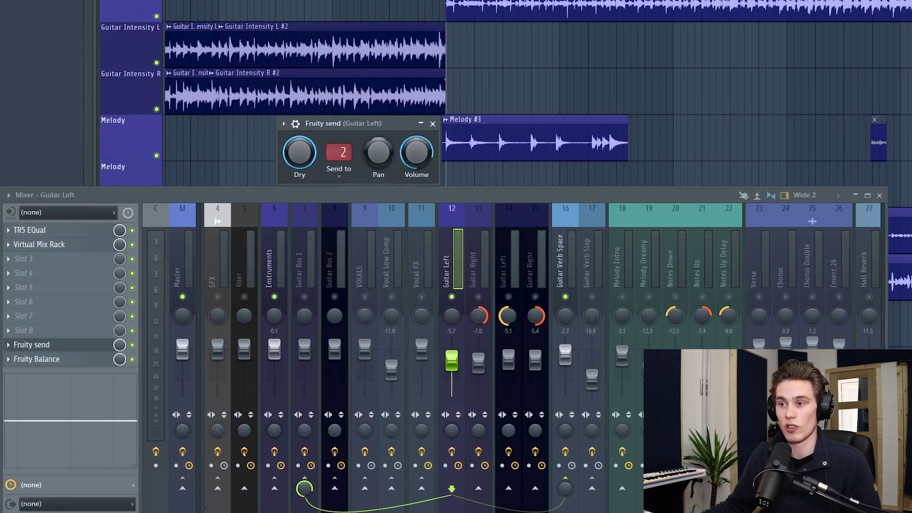
- Audition the send, close the Fruity send window, stop, then restart playback
key(space)
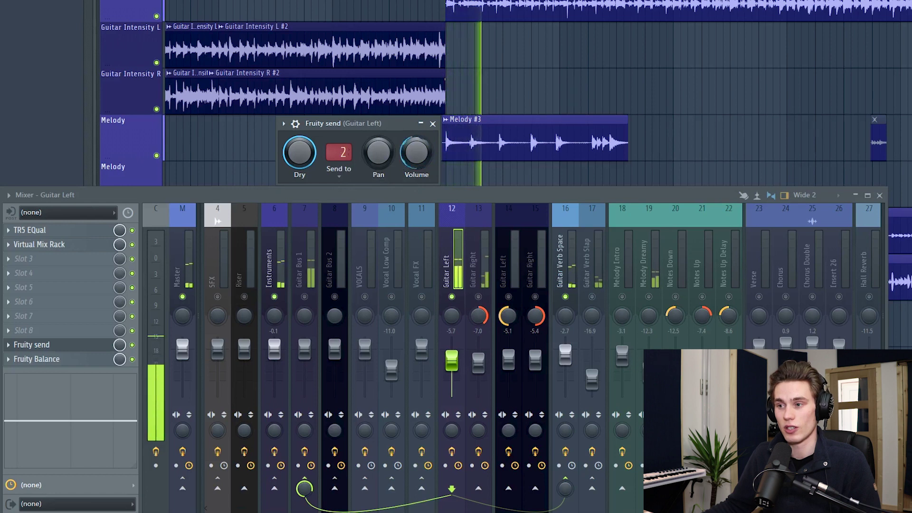
click(430, 124)
key(space)
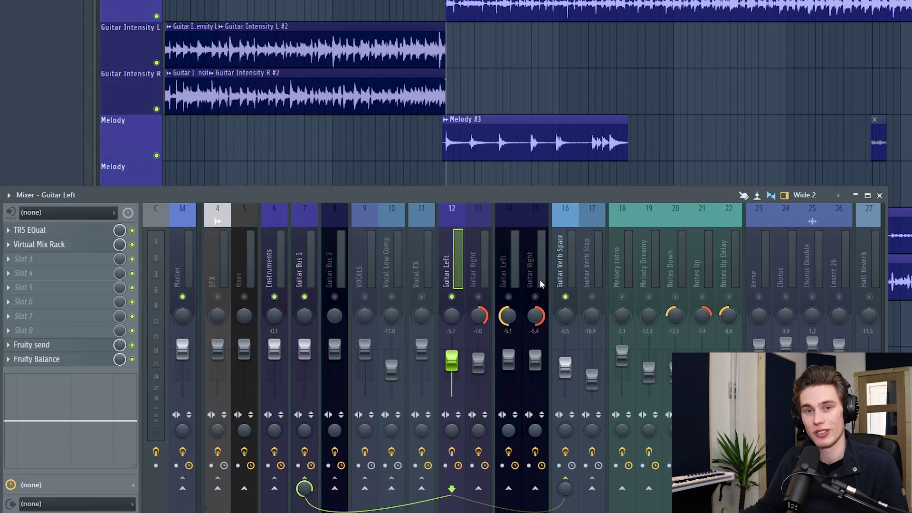
key(space)
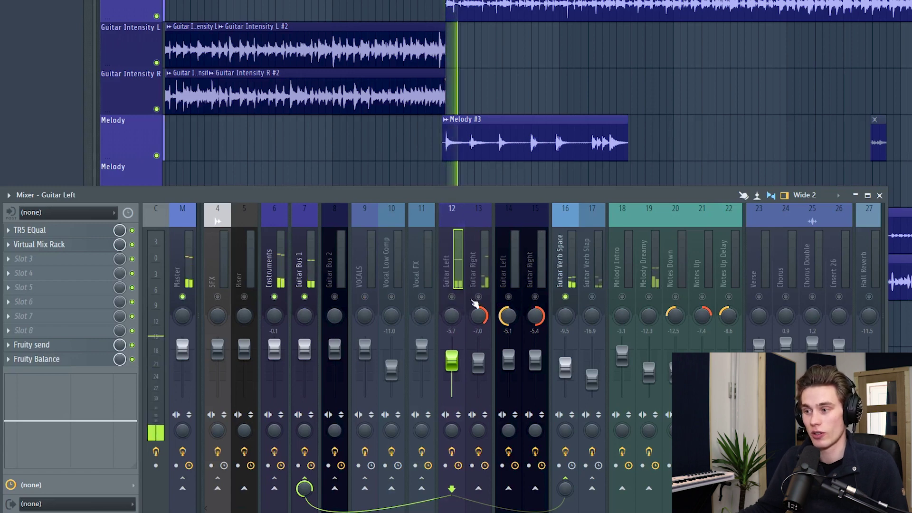
- Raise Guitar Verb Space to -6.1 and load Fruity parametric EQ 2 into its slot 2
click(562, 370)
drag(565, 364, 565, 361)
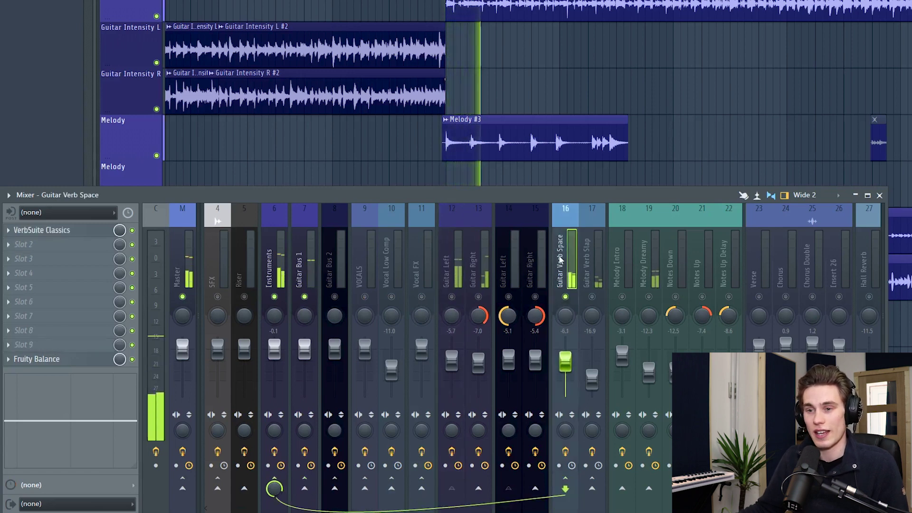
click(63, 250)
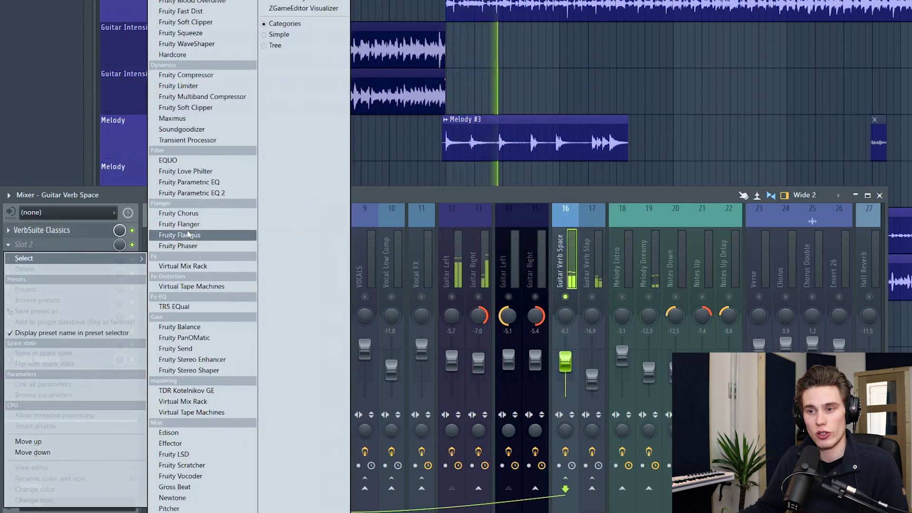
click(220, 194)
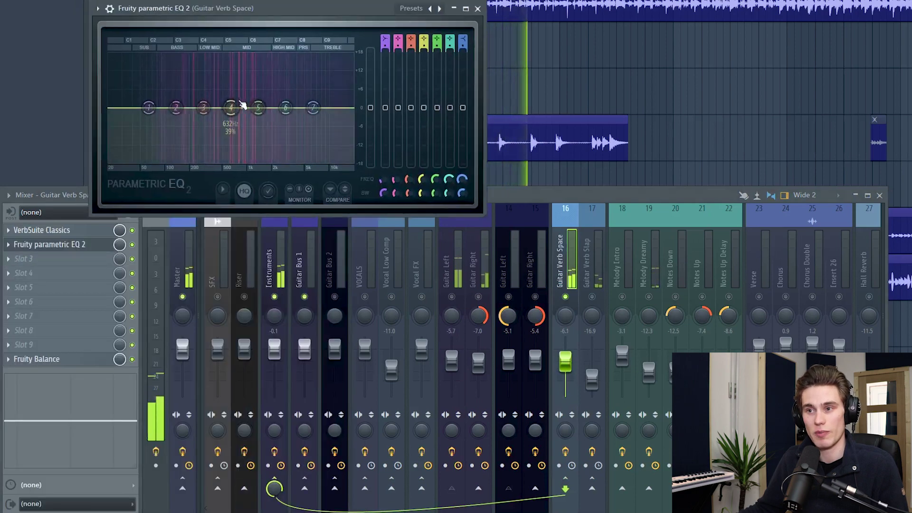
- Shape the EQ with a low shelf cut and a mid band near 589 Hz, then close it and stop playback
drag(240, 108, 215, 109)
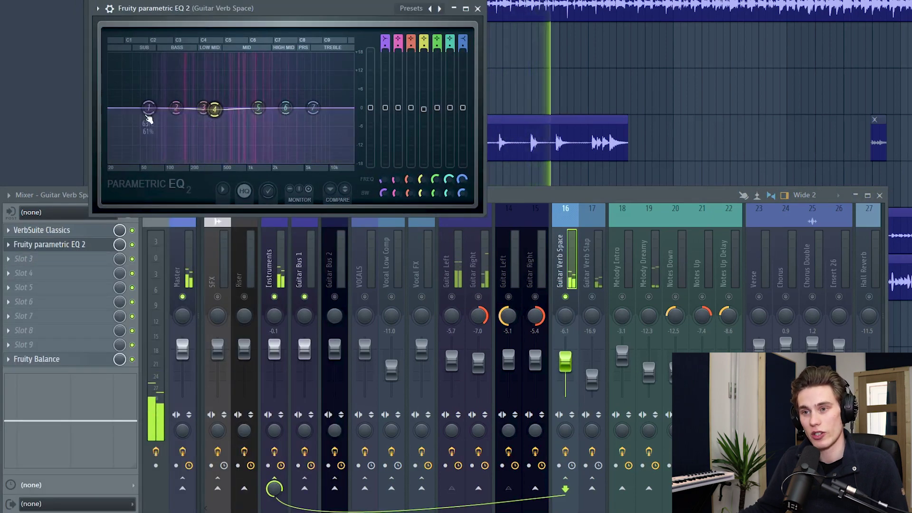
drag(149, 108, 169, 149)
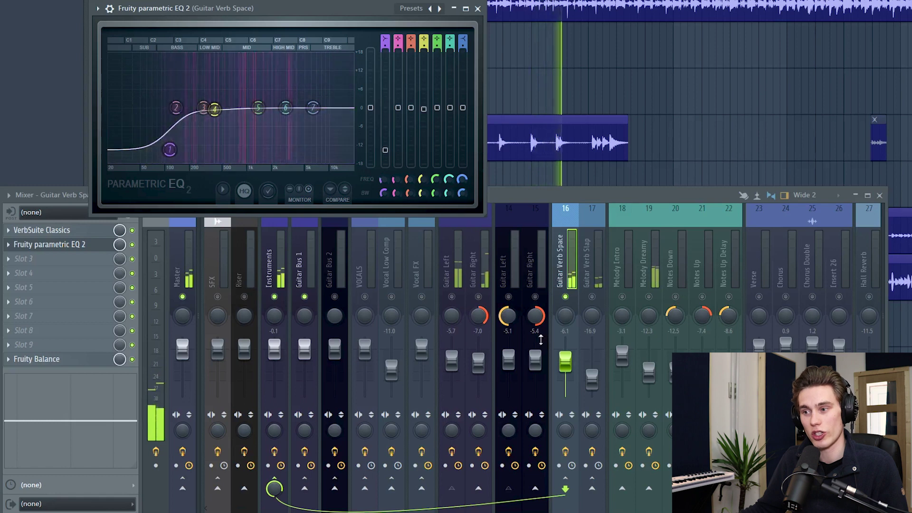
click(455, 296)
drag(215, 109, 286, 101)
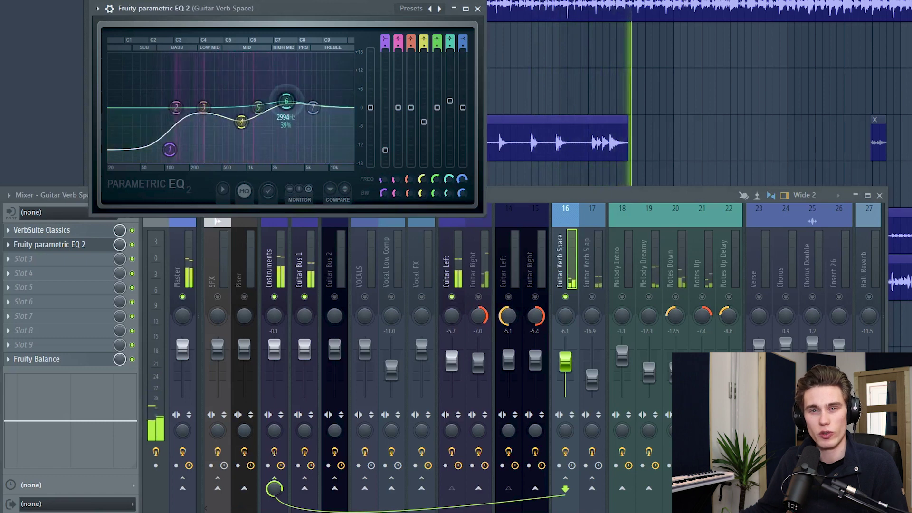
click(478, 8)
key(space)
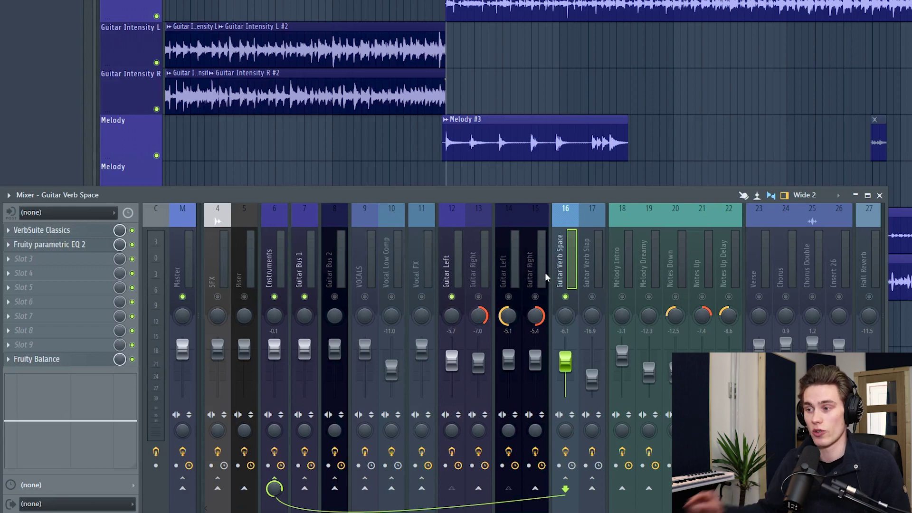
- Drag Fruity send from slot 9 to Guitar Left's first slot and route Guitar Left into Guitar Verb Space
click(474, 258)
click(457, 270)
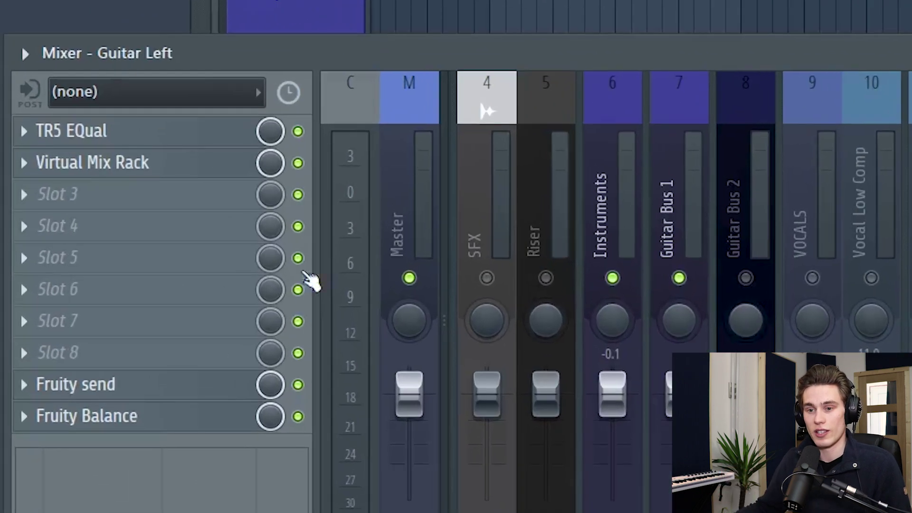
drag(69, 355, 70, 285)
drag(121, 269, 116, 143)
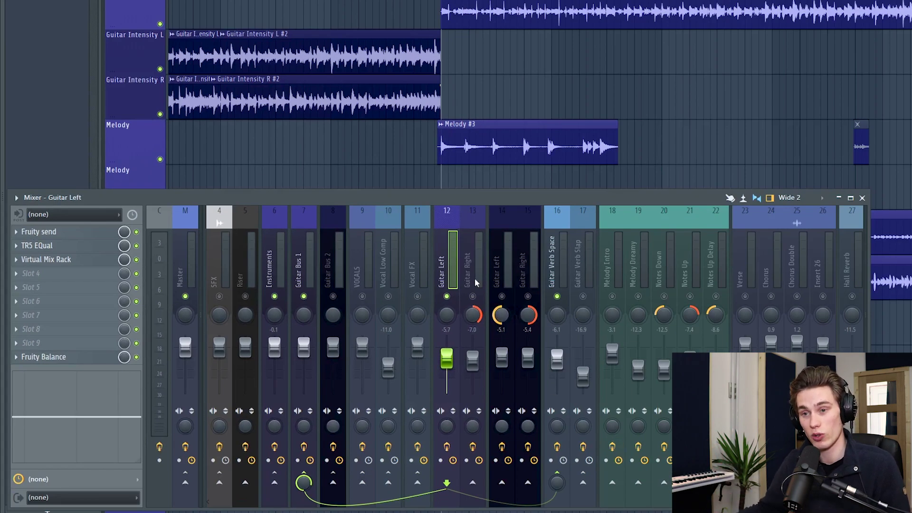
drag(560, 490, 557, 482)
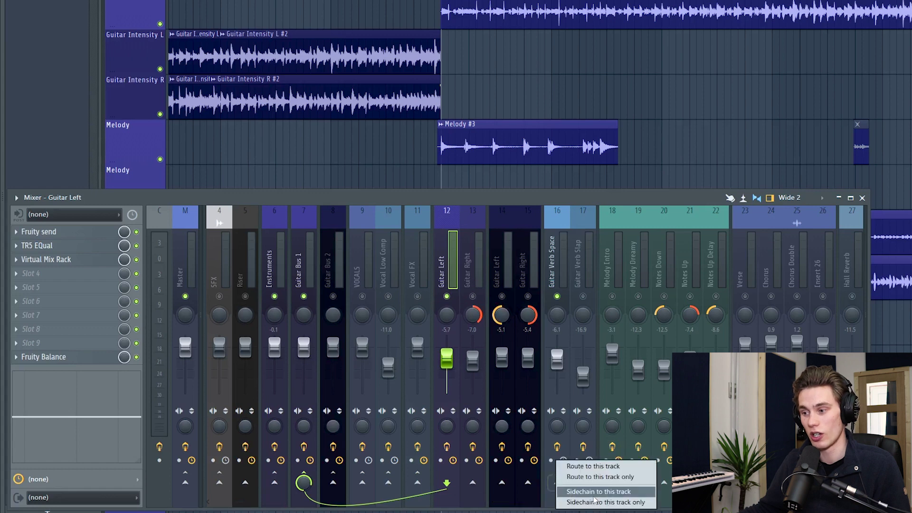
click(586, 465)
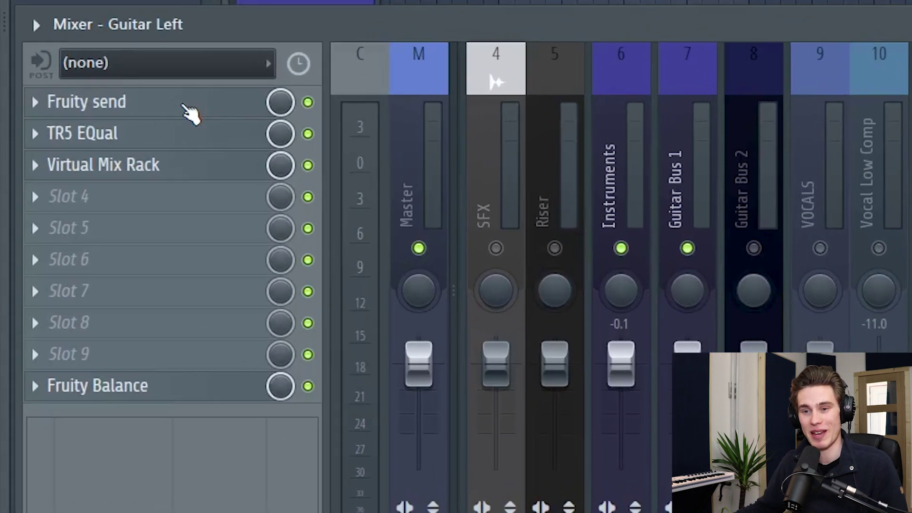
- Move Fruity send to Guitar Left's last slot and drag Virtual Mix Rack to the top
mouse_move(190, 114)
mouse_down()
mouse_move(189, 392)
mouse_move(189, 112)
mouse_up()
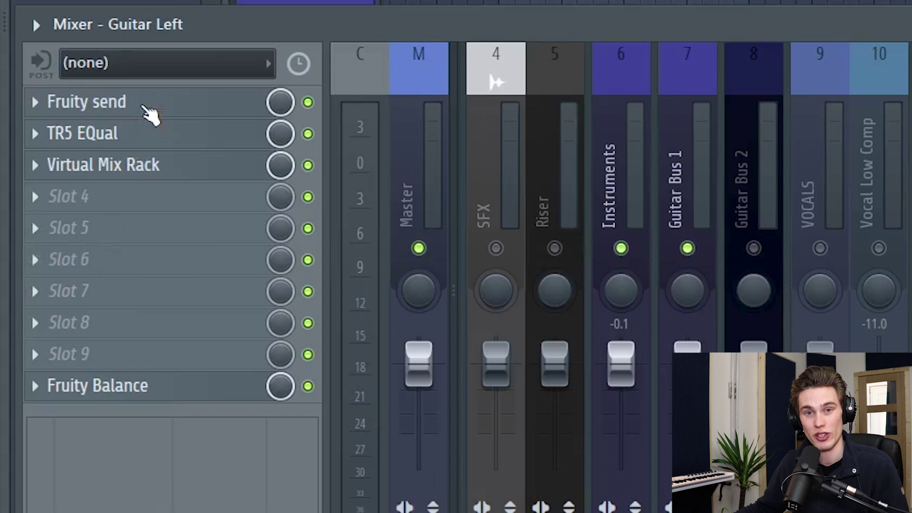
drag(151, 114, 119, 112)
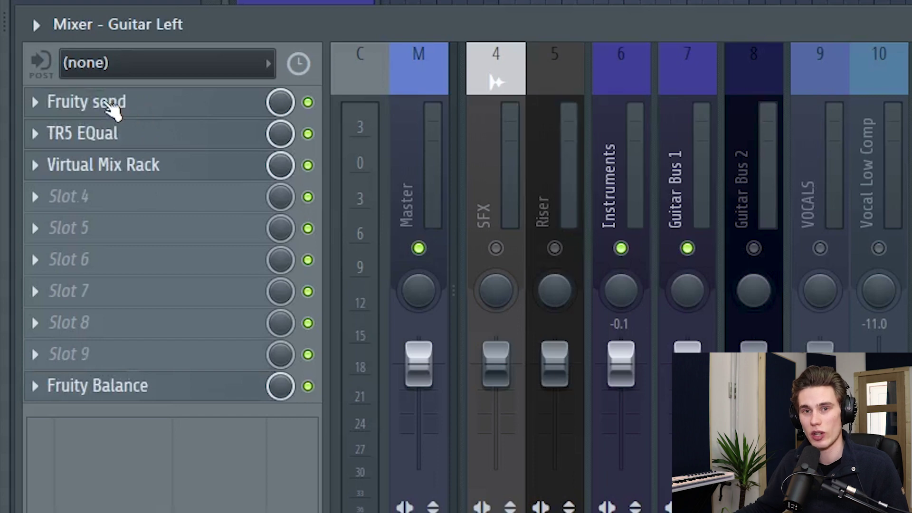
click(35, 102)
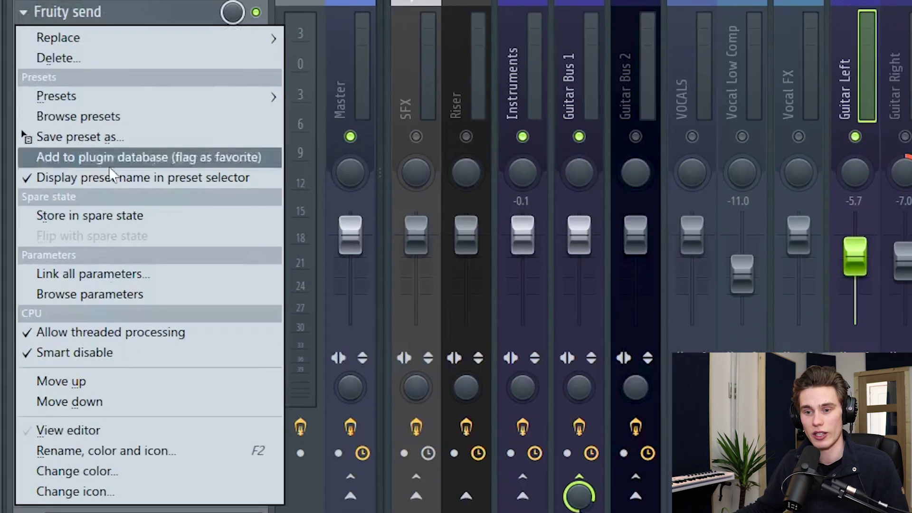
click(100, 384)
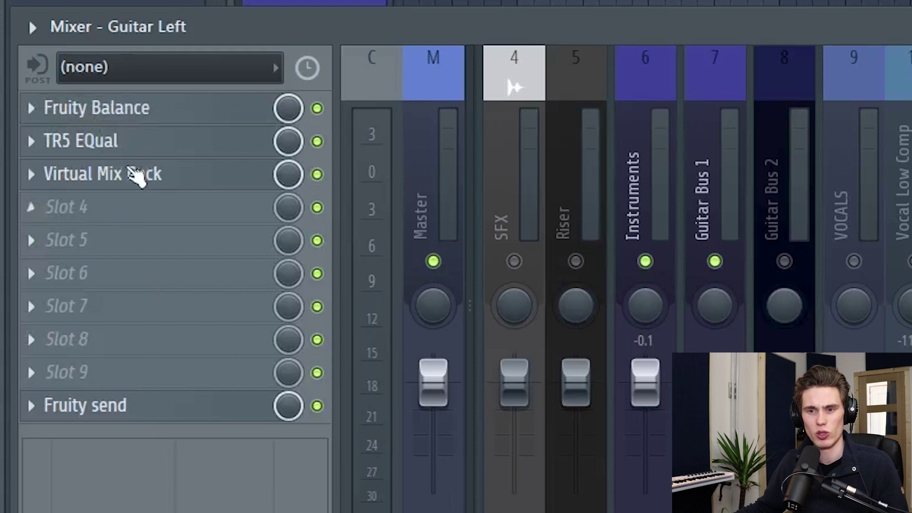
drag(110, 66, 110, 48)
drag(136, 152, 135, 119)
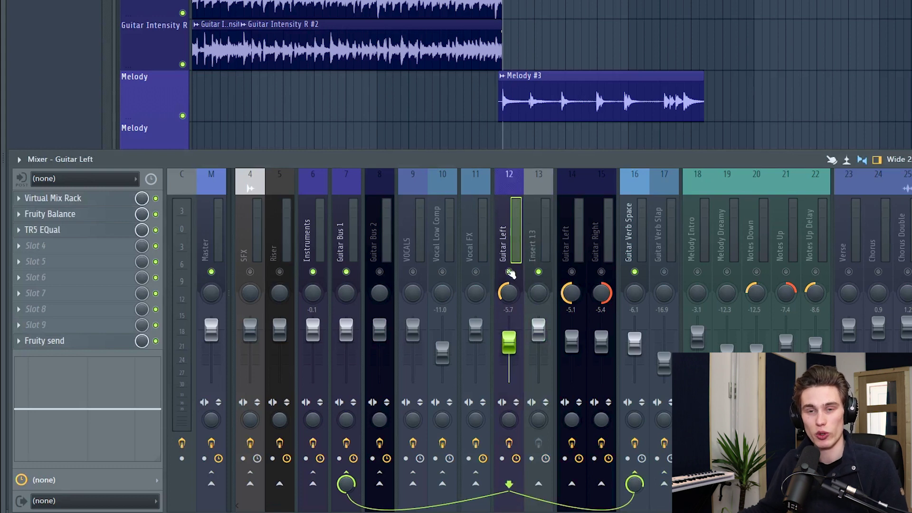
- Save Guitar Left's mixer track state and drop it onto Insert 13, copying its chain and -5.7 level
click(550, 236)
click(505, 233)
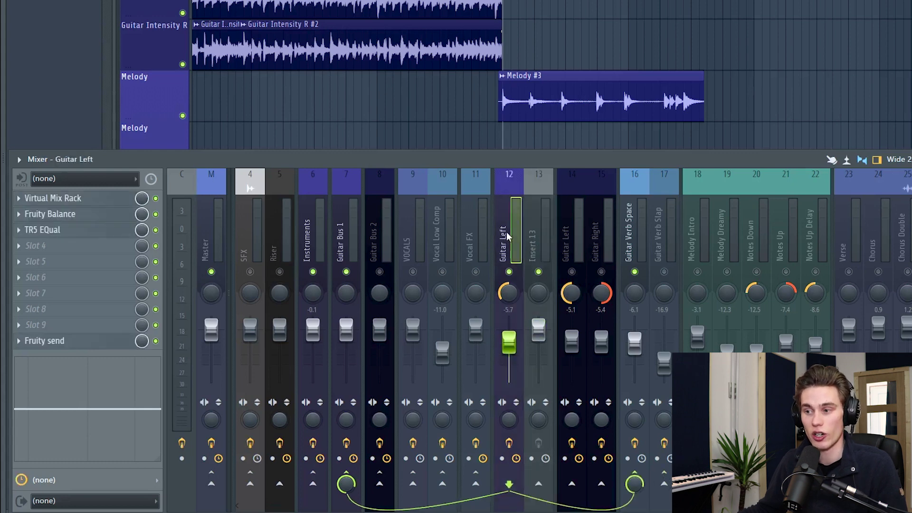
click(532, 235)
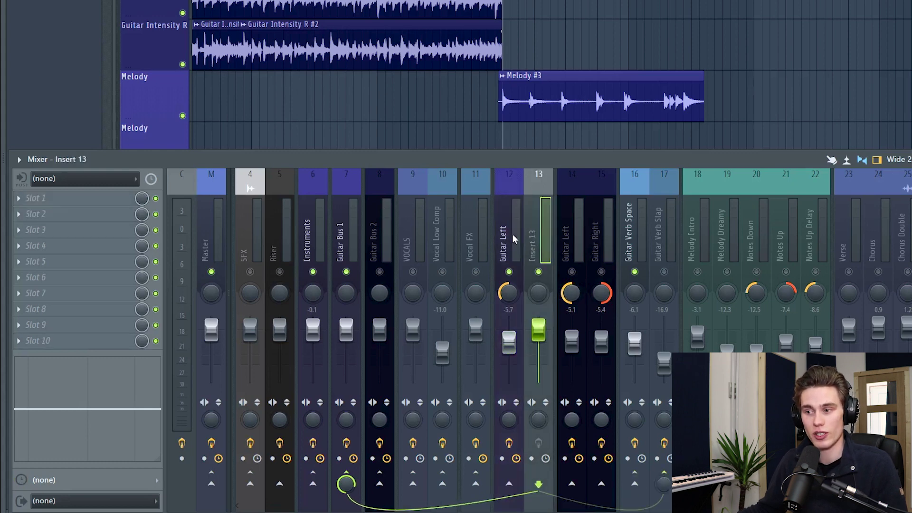
click(507, 238)
right_click(505, 234)
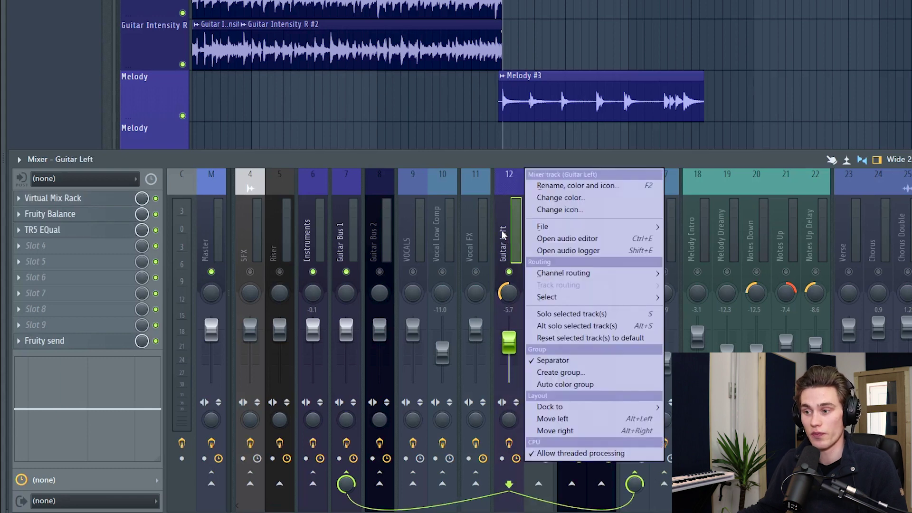
mouse_move(545, 227)
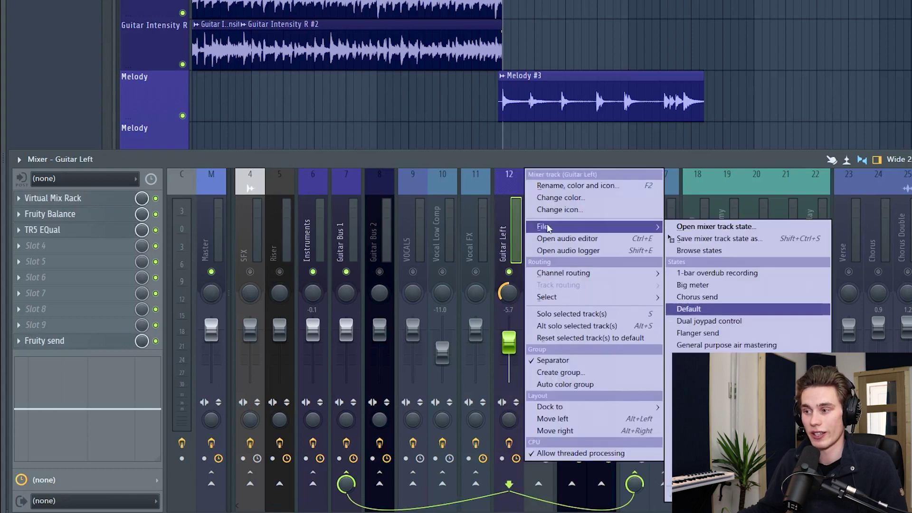
click(721, 242)
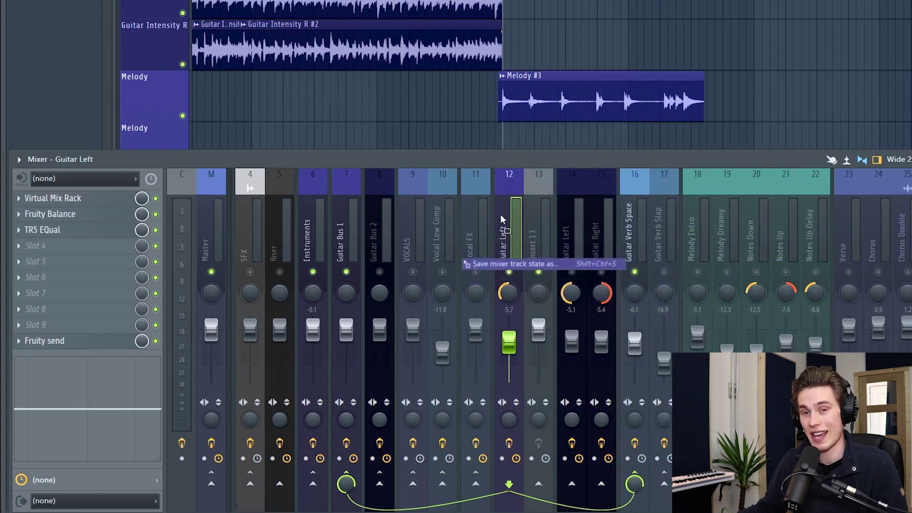
drag(536, 228, 534, 229)
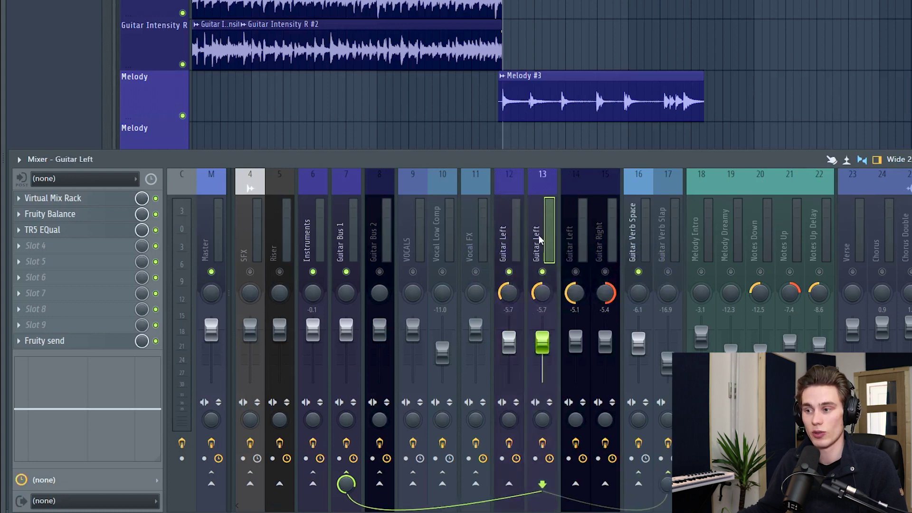
right_click(540, 240)
click(537, 239)
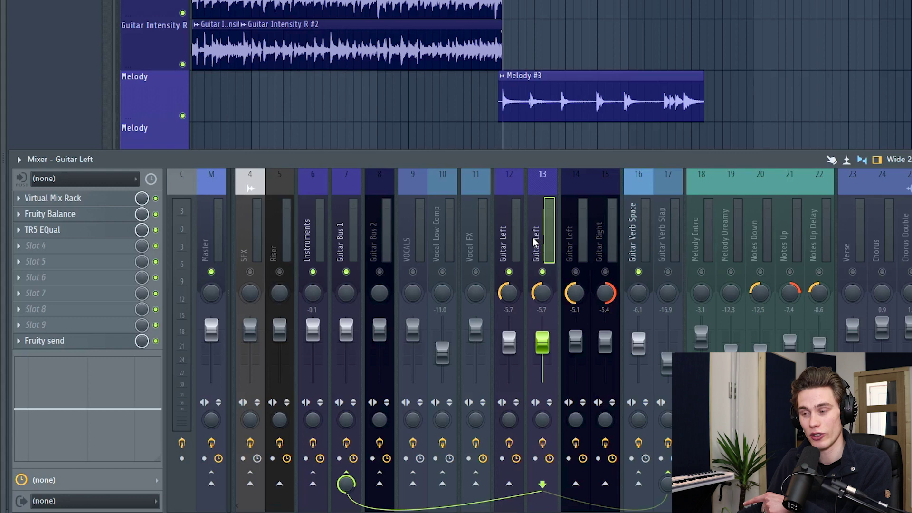
- Rename insert 13 to 'Guitar Right' by replacing Left with Right, then reselect Guitar Left
key(F2)
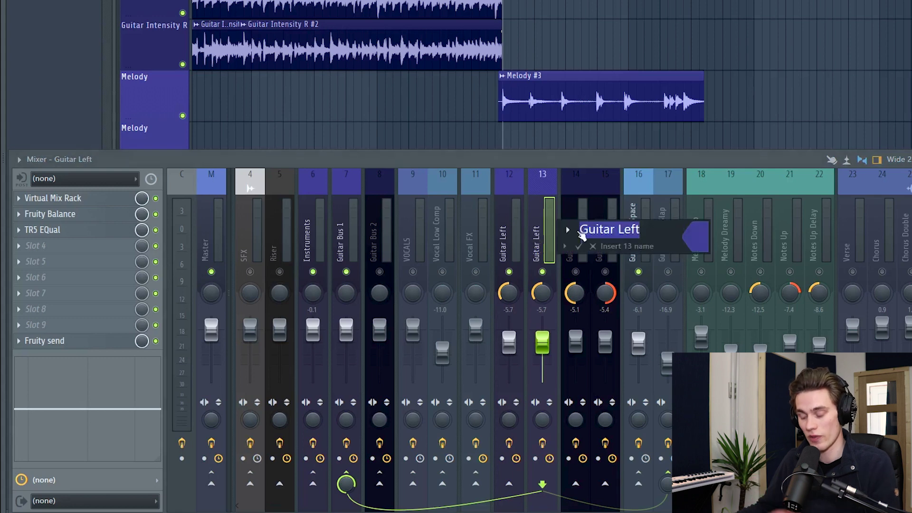
key(Right)
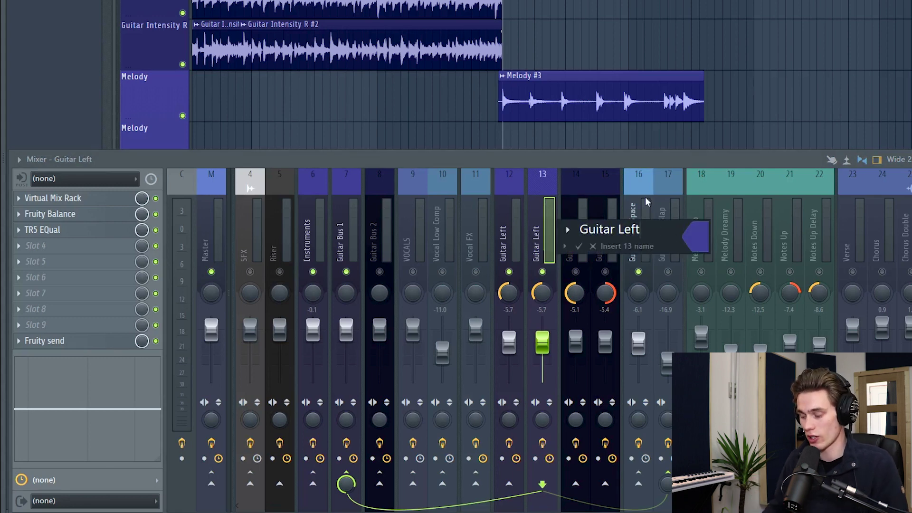
key(BackSpace)
key(BackSpace)
key(BackSpace)
key(BackSpace)
text(Right)
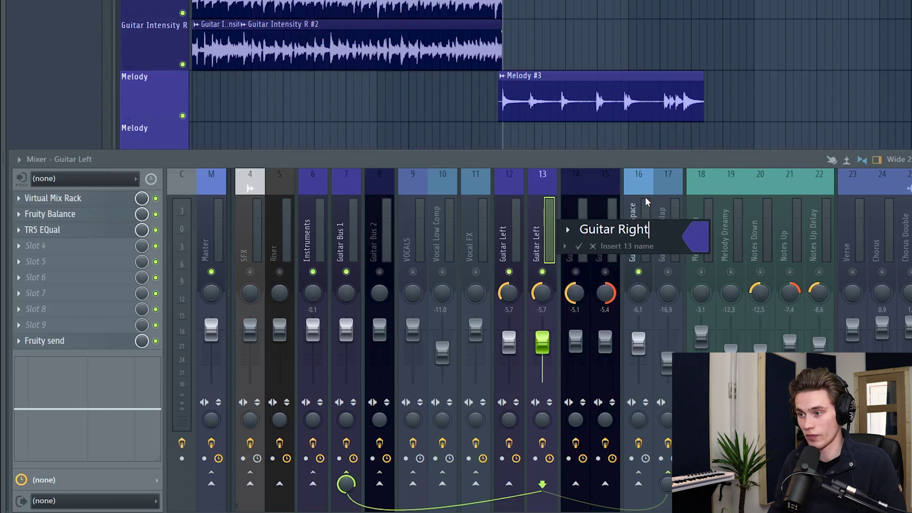
key(Return)
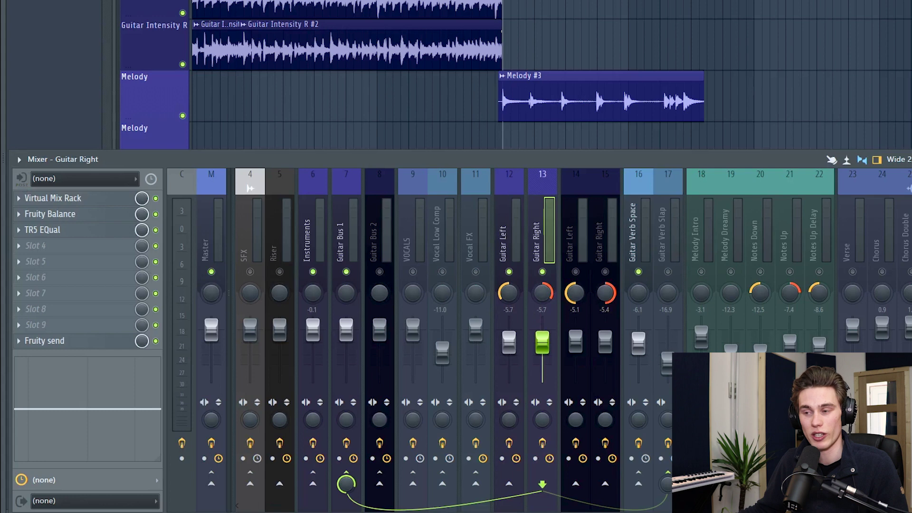
click(505, 245)
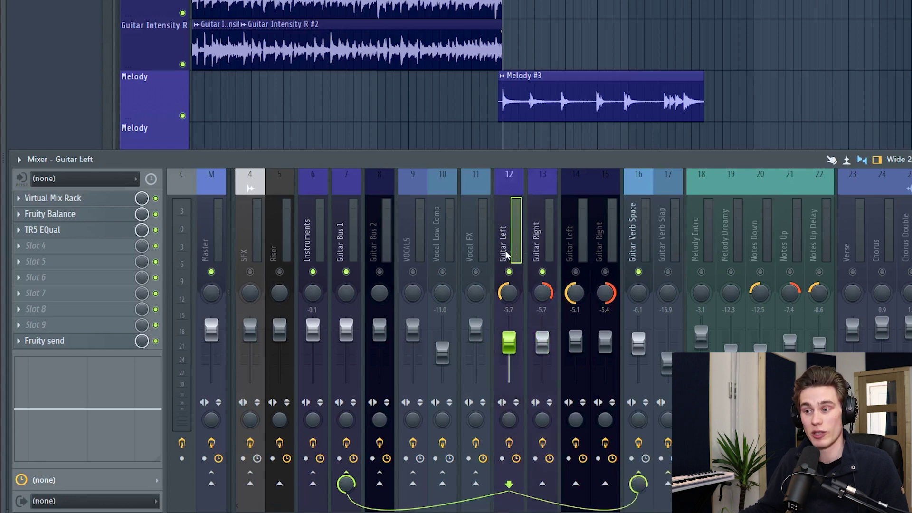
- Solo the Melody Dreamy track and play it briefly to audition it
scroll(757, 238, down, 6)
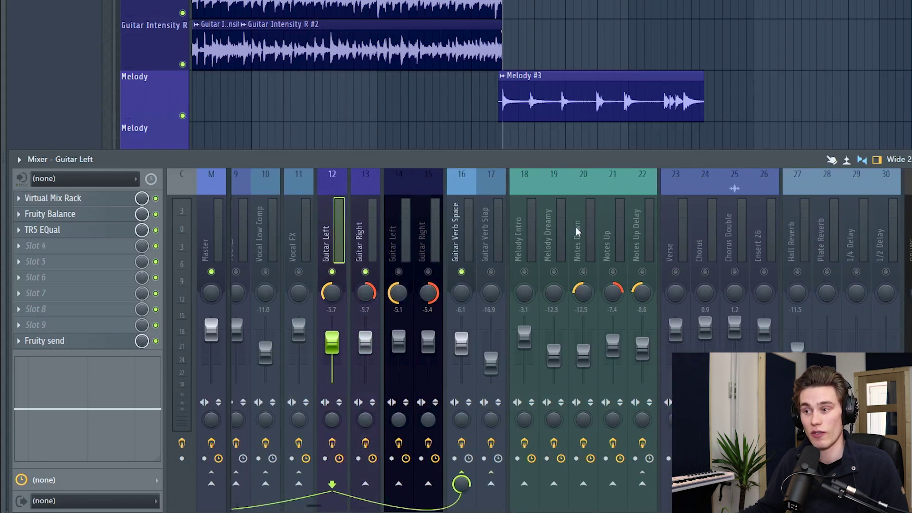
click(553, 230)
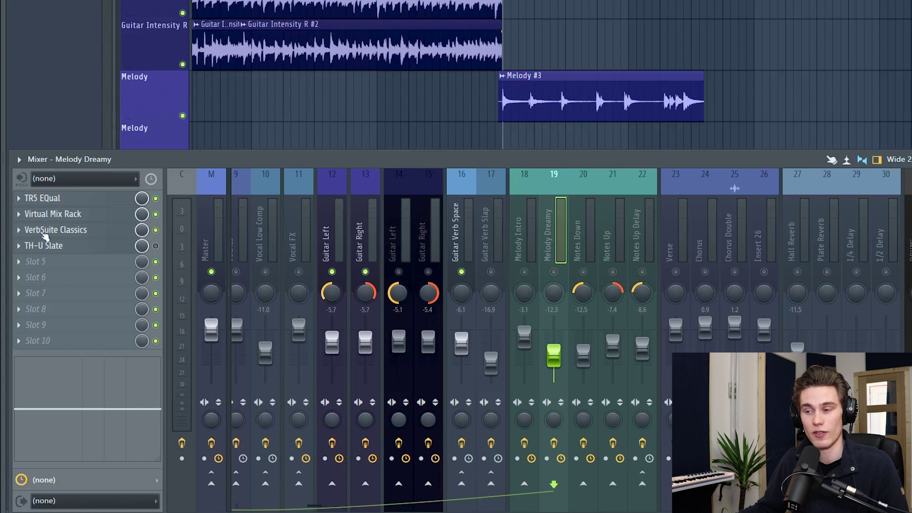
right_click(554, 272)
scroll(563, 142, down, 3)
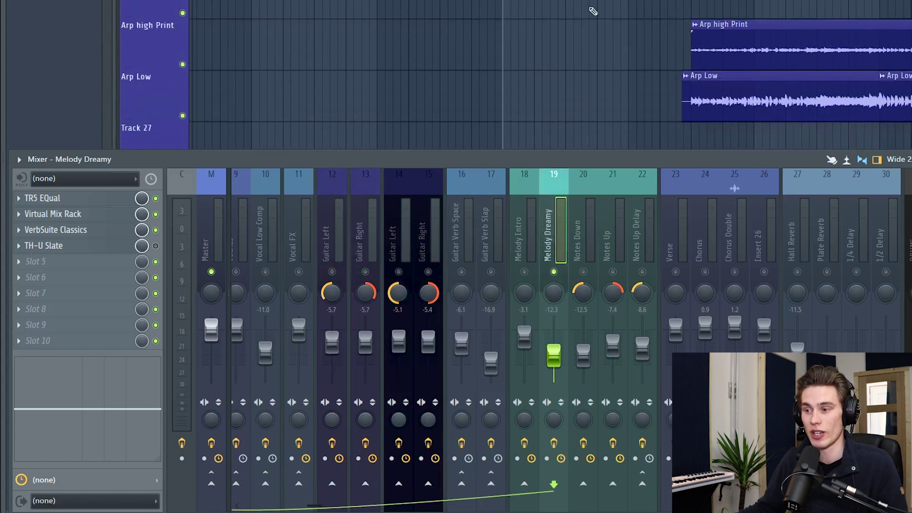
scroll(589, 71, up, 2)
key(space)
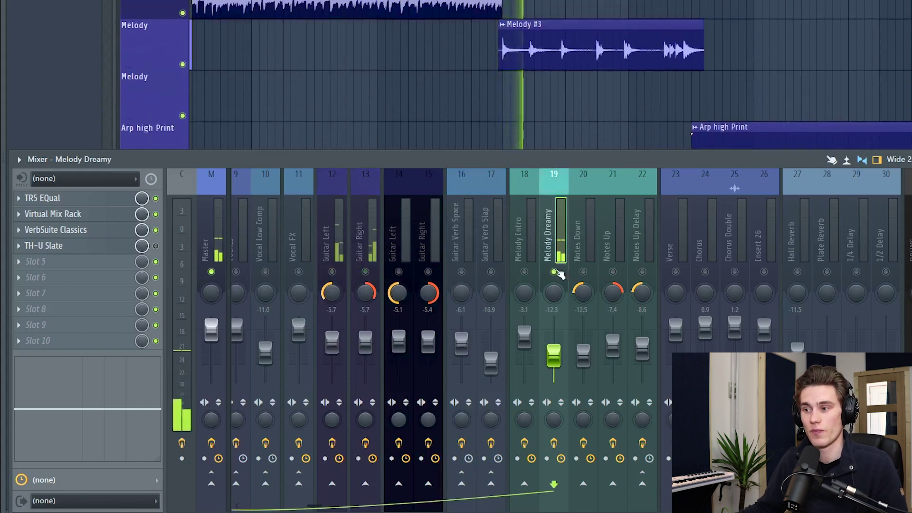
key(space)
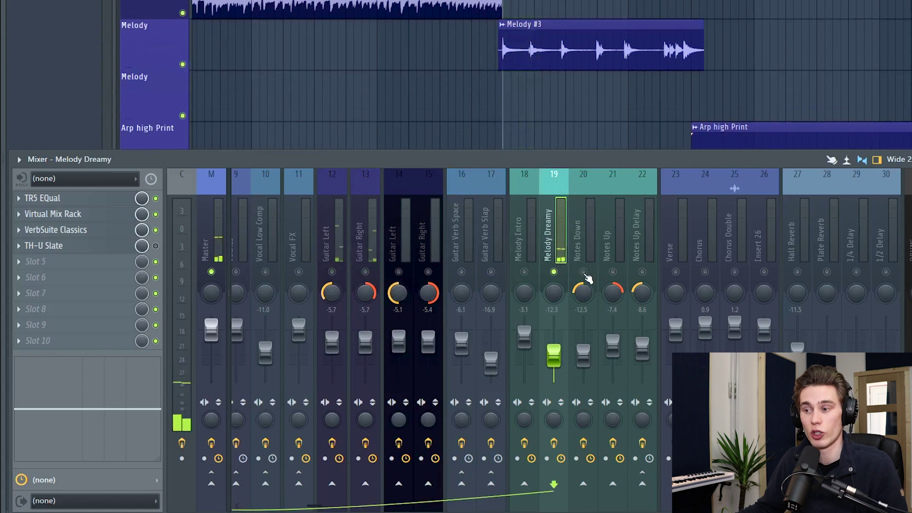
- Unmute Notes Down and drag Melody Dreamy's VerbSuite Classics preset onto it
click(583, 271)
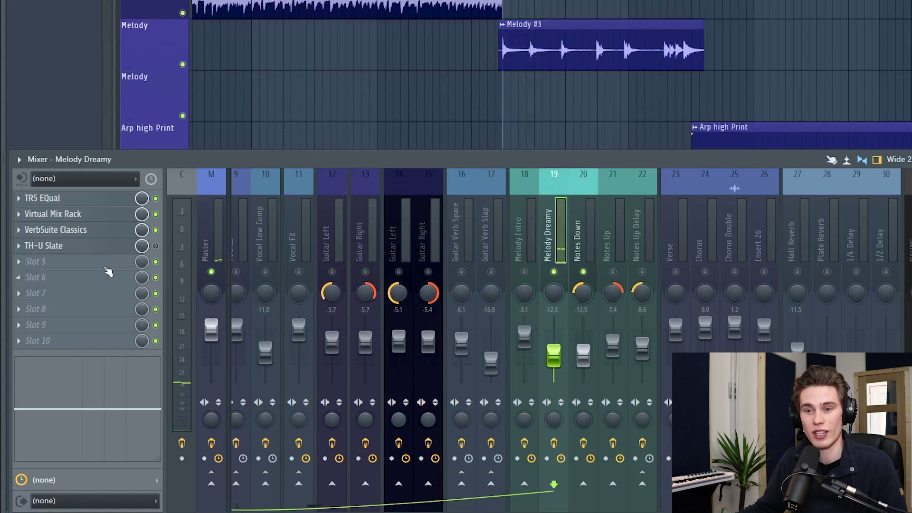
click(20, 232)
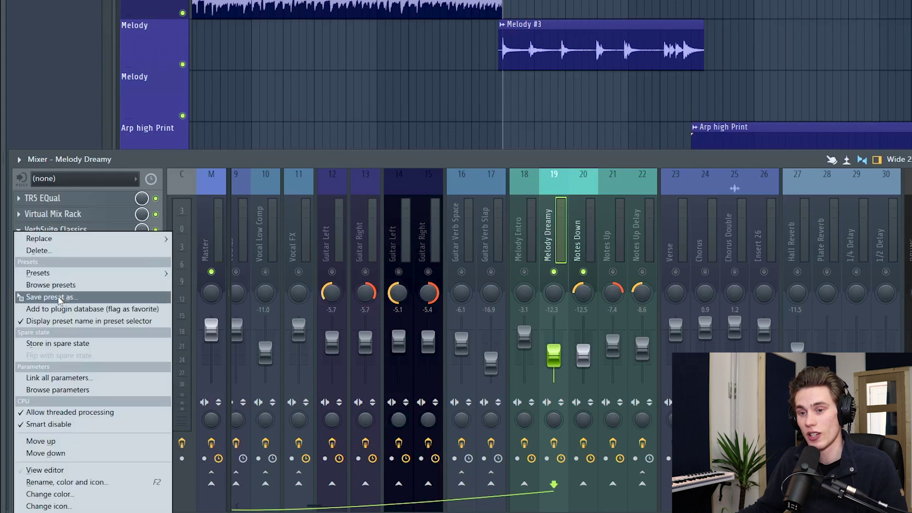
drag(60, 300, 576, 230)
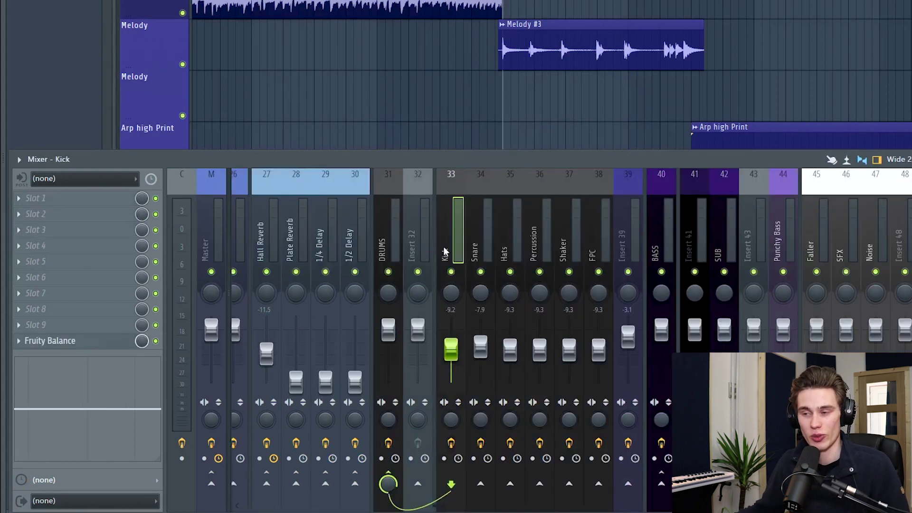
- Select DRUMS through Hats (tracks 31–35) and reset them to default, confirming the warning
click(380, 238)
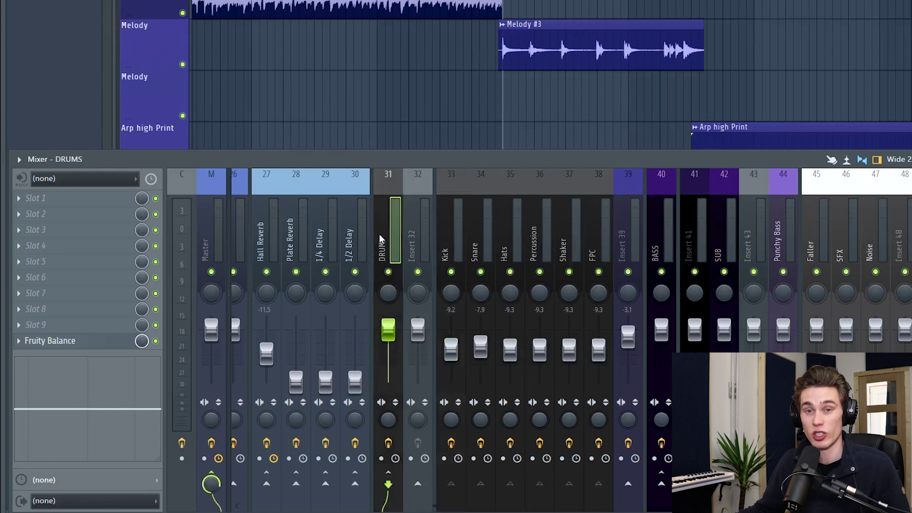
drag(379, 233, 508, 236)
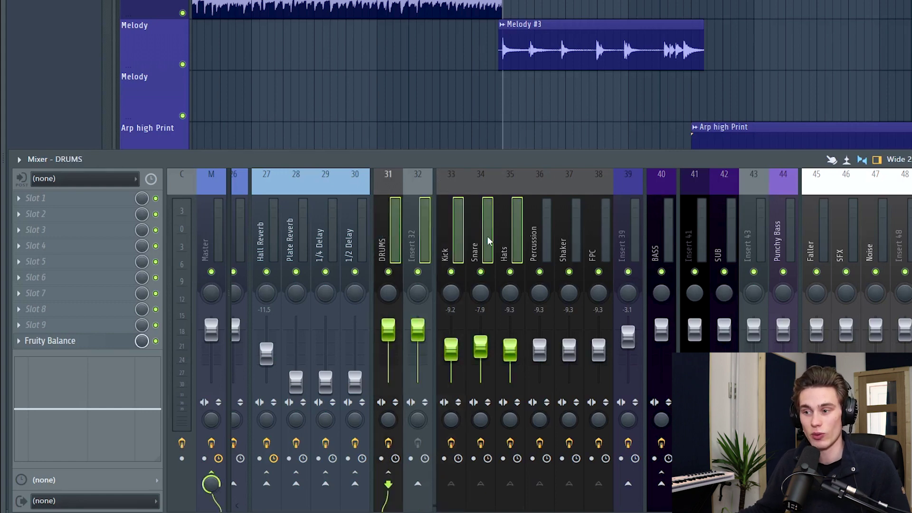
right_click(471, 219)
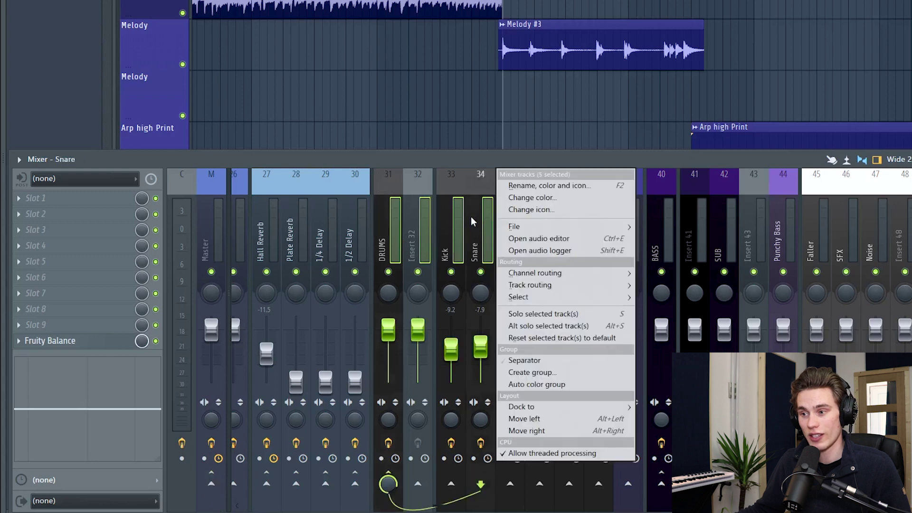
click(571, 337)
click(811, 173)
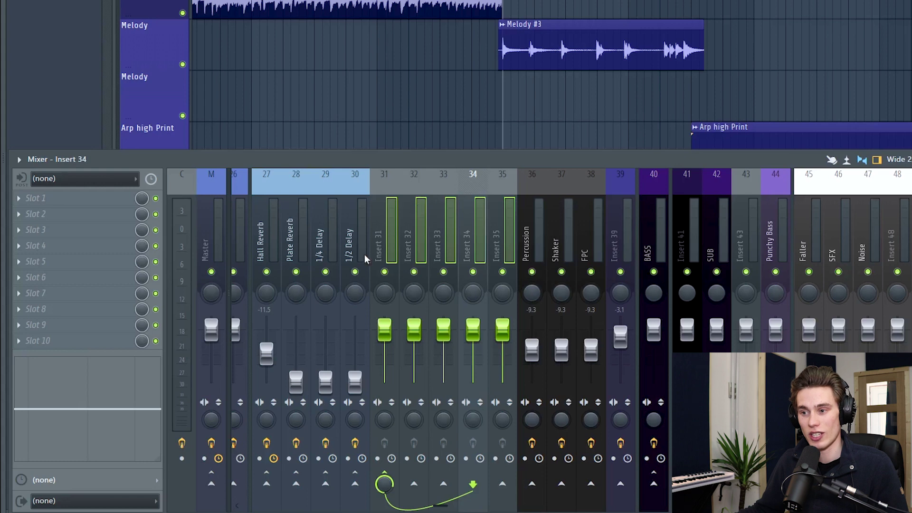
- Check the reset Inserts 32–35, then scroll the mixer back to the start
click(406, 241)
click(437, 233)
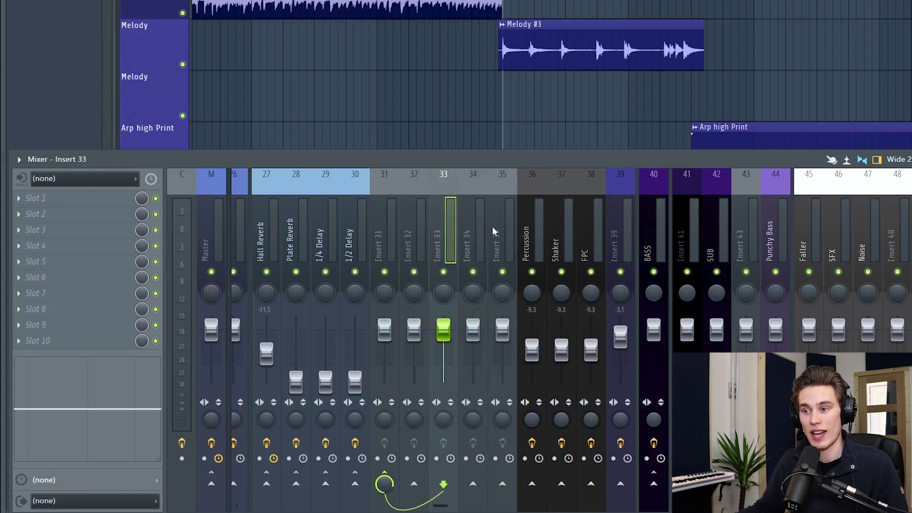
click(476, 239)
click(442, 236)
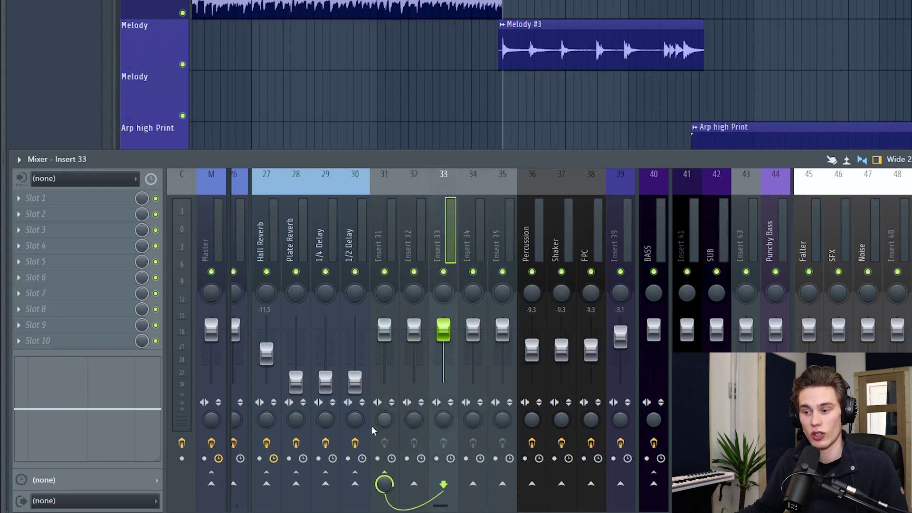
click(469, 263)
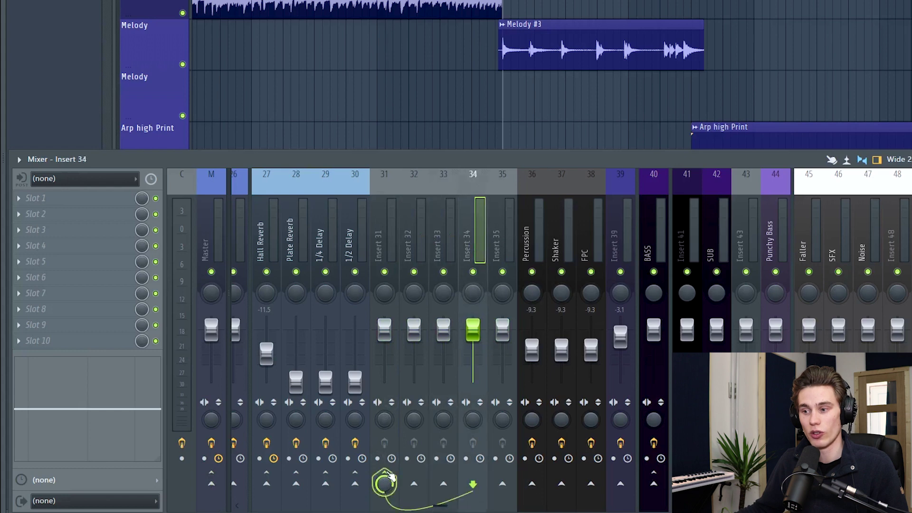
key(Right)
scroll(486, 252, left, 10)
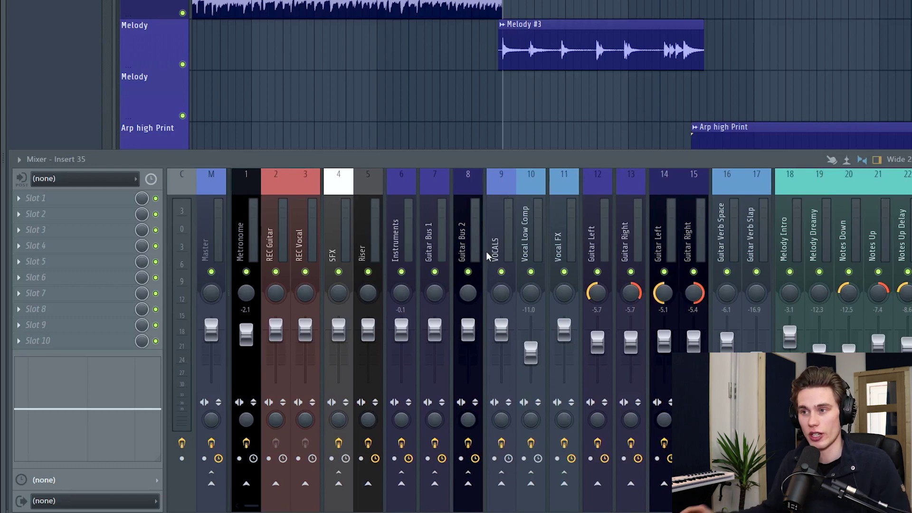
- Load Edison onto the Guitar Left mixer track with Ctrl+E, then close its editor
click(536, 222)
scroll(537, 220, right, 5)
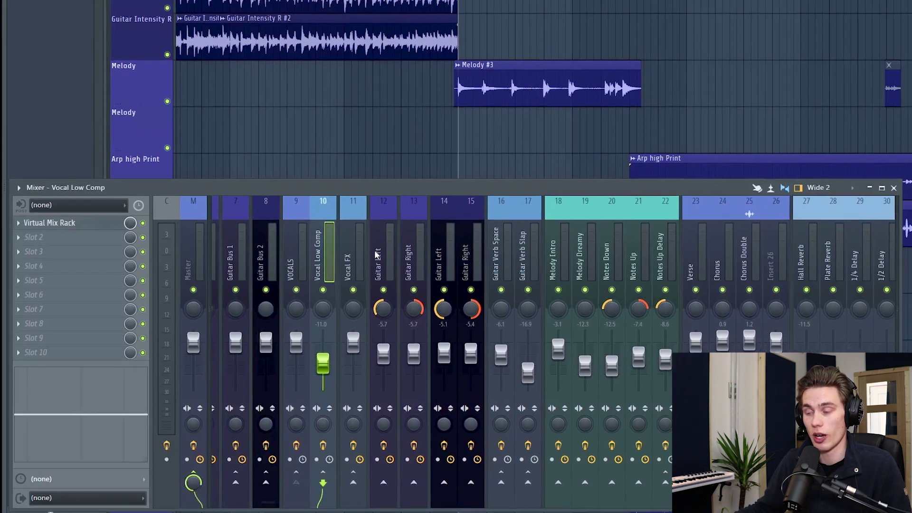
scroll(375, 254, left, 6)
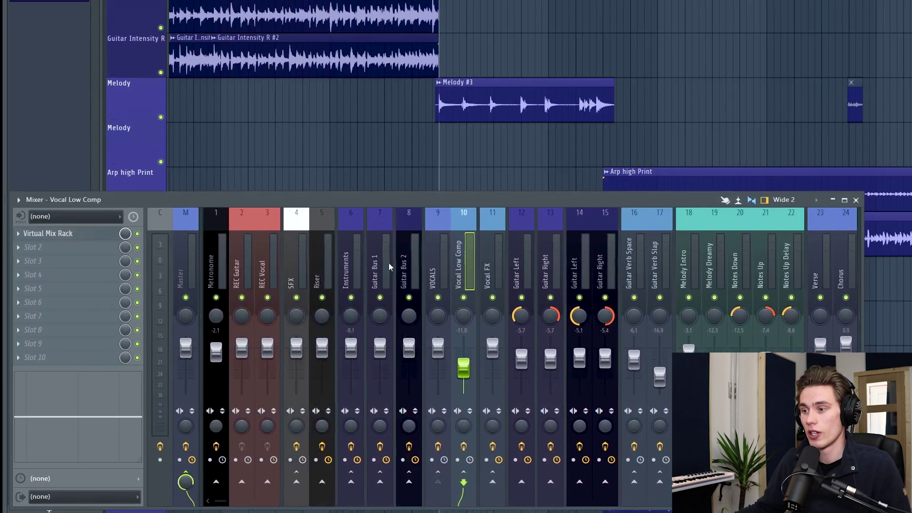
click(525, 302)
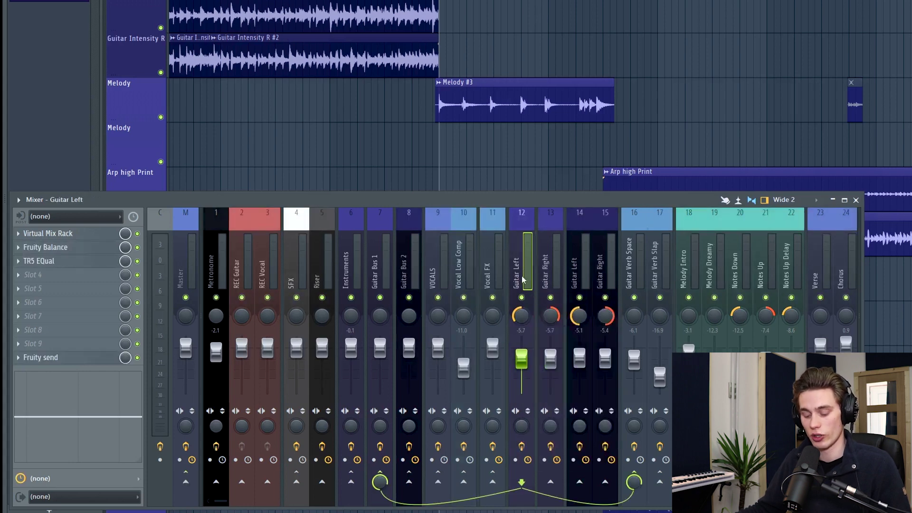
key(ctrl+e)
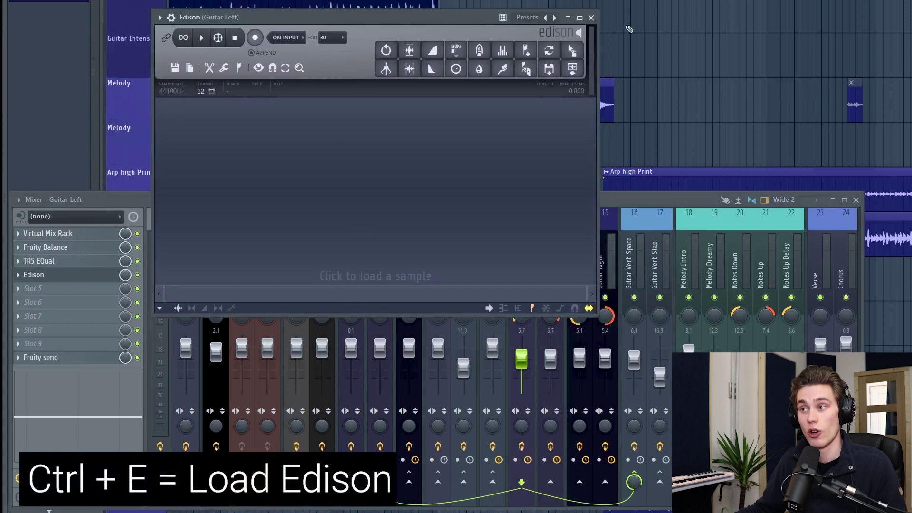
click(594, 17)
- Delete Edison from the Guitar Left slot, then load and close it as an audio logger
click(25, 278)
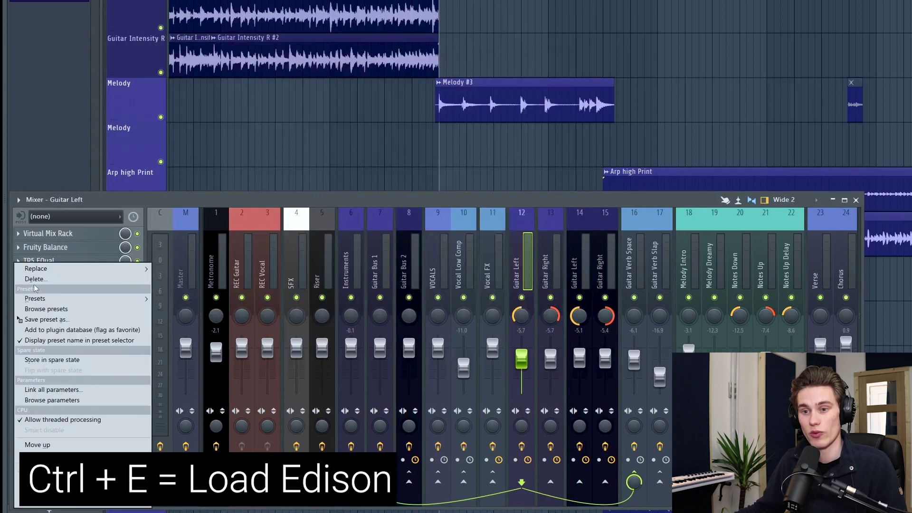
click(47, 286)
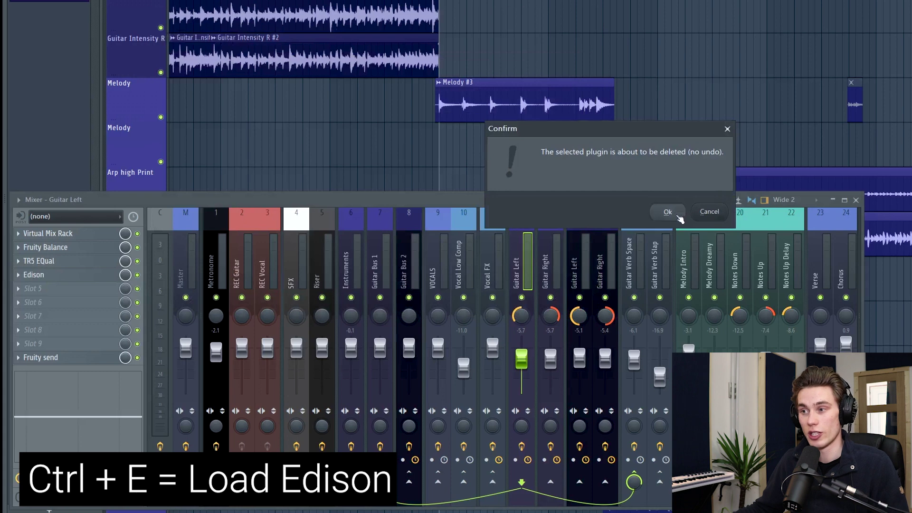
click(667, 212)
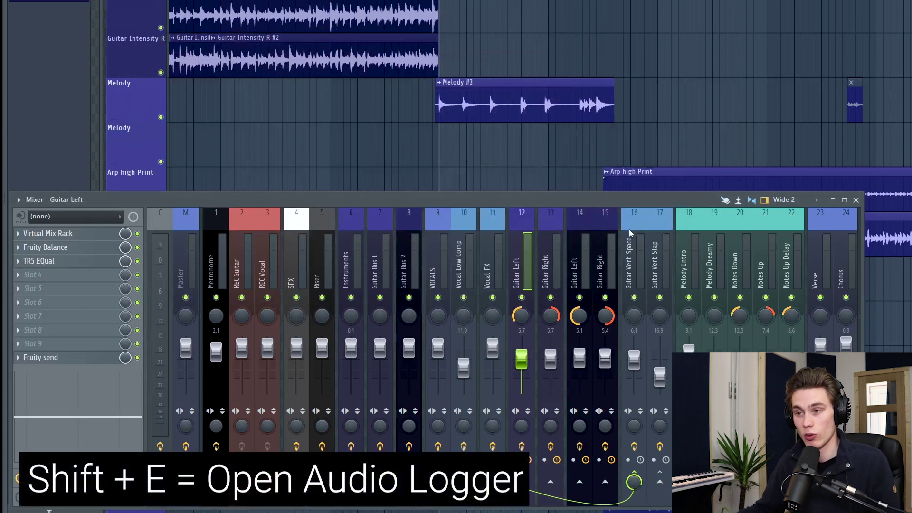
key(shift+e)
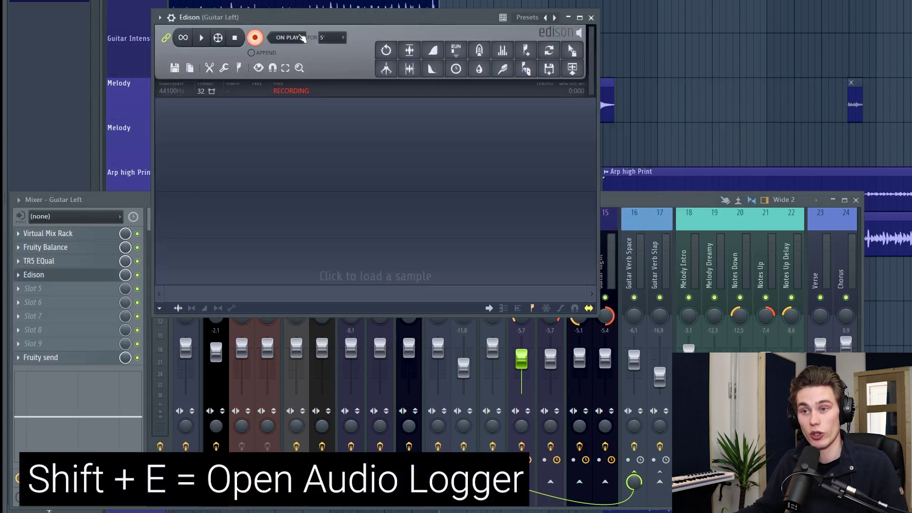
click(591, 18)
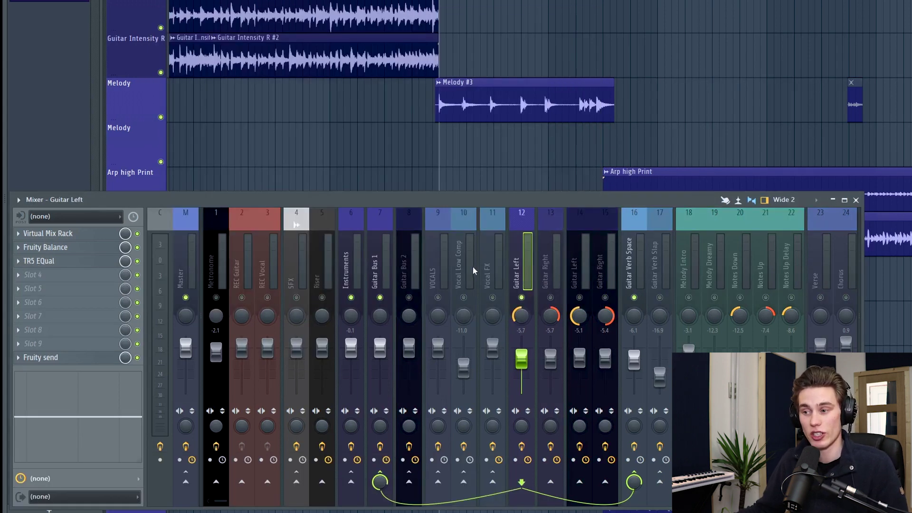
- Load Edison on Guitar Left and record a short stretch of song playback into it
key(ctrl+e)
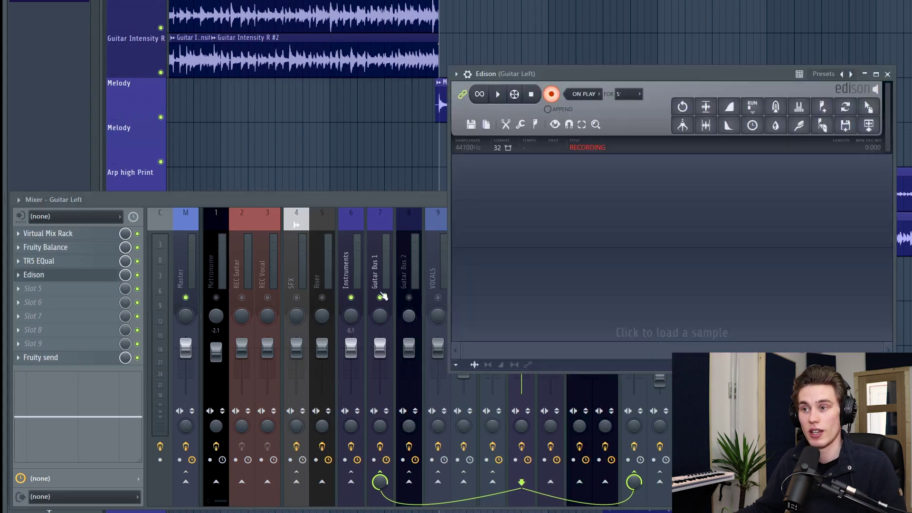
key(space)
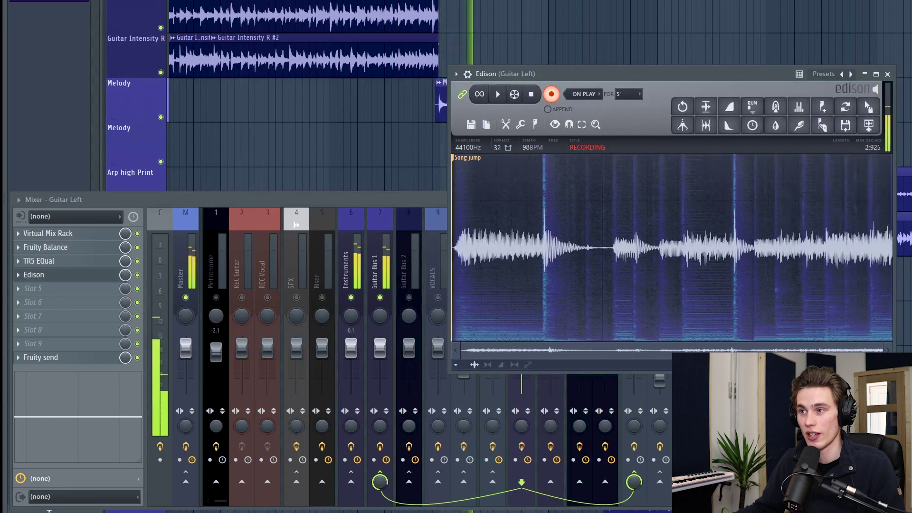
key(space)
- Trim the Edison recording to end at 0.557 s, then close and remove Edison
drag(535, 251, 531, 258)
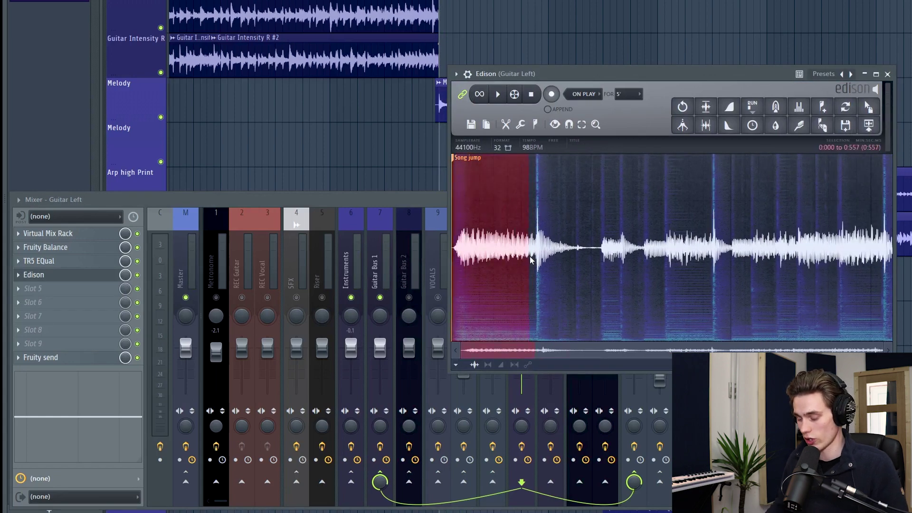
key(ctrl+Delete)
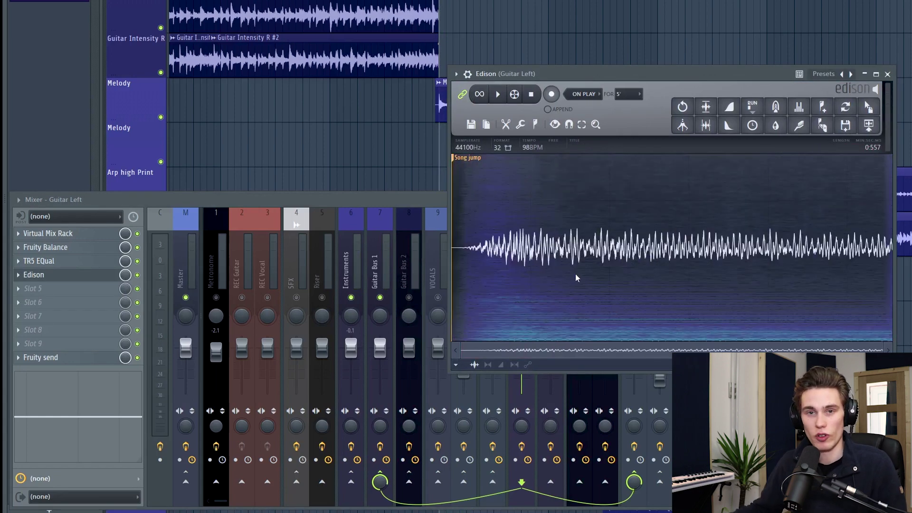
click(887, 75)
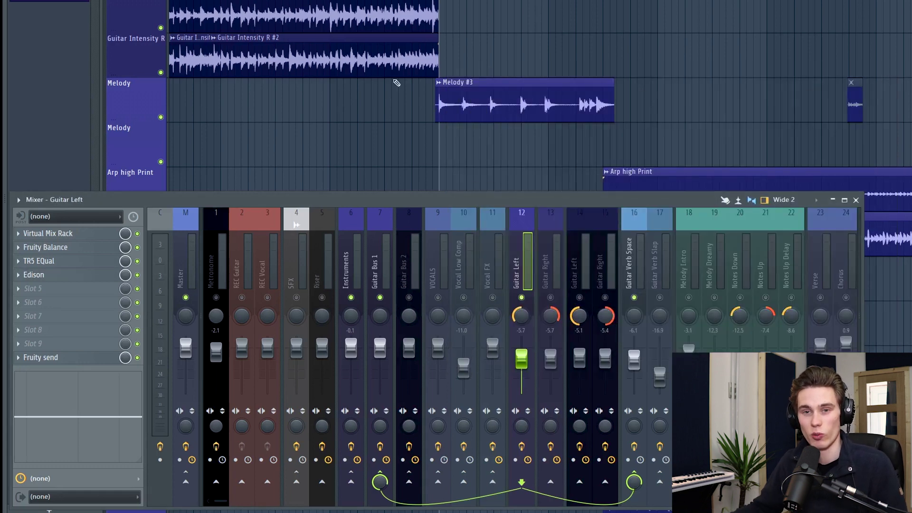
key(Delete)
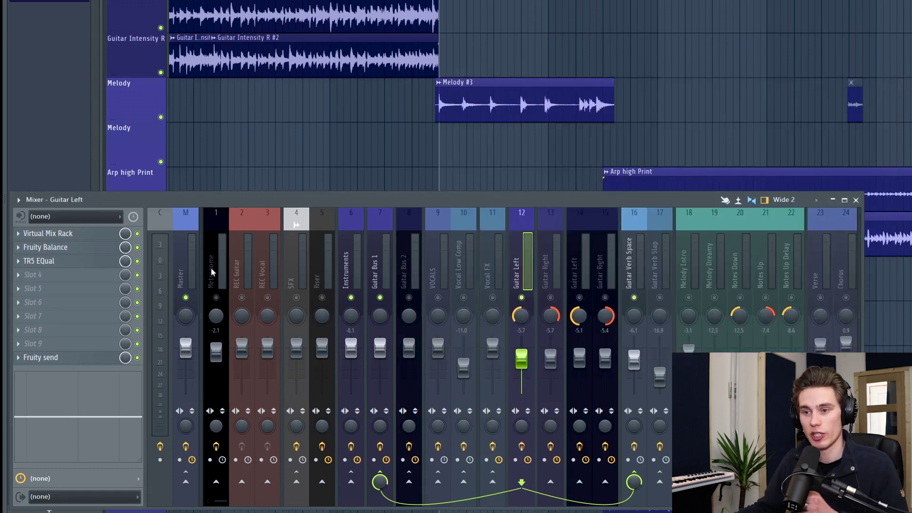
- View SPAN on the Current track, checking Guitar Right before returning to Current
click(162, 229)
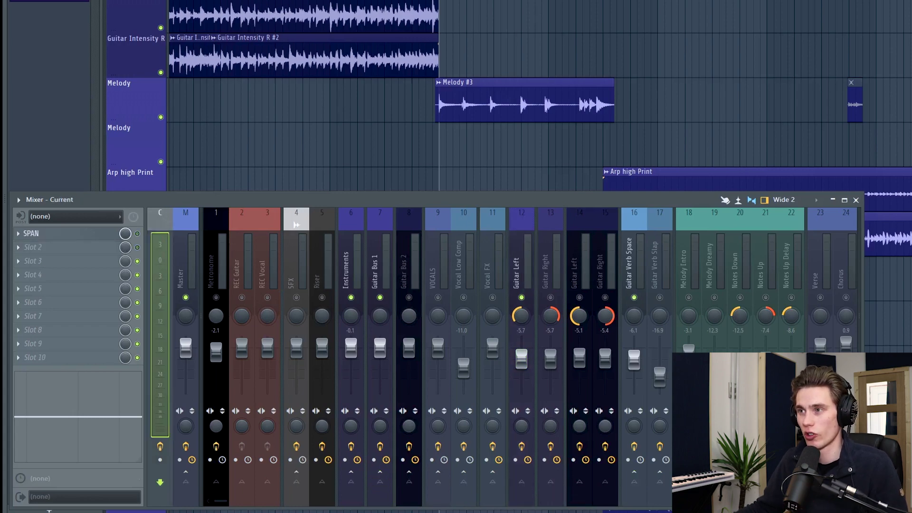
scroll(469, 99, down, 3)
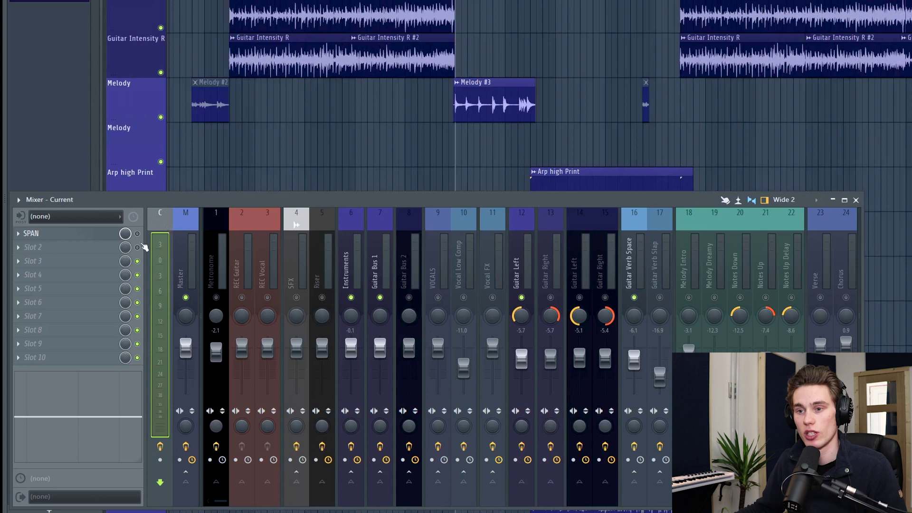
click(139, 247)
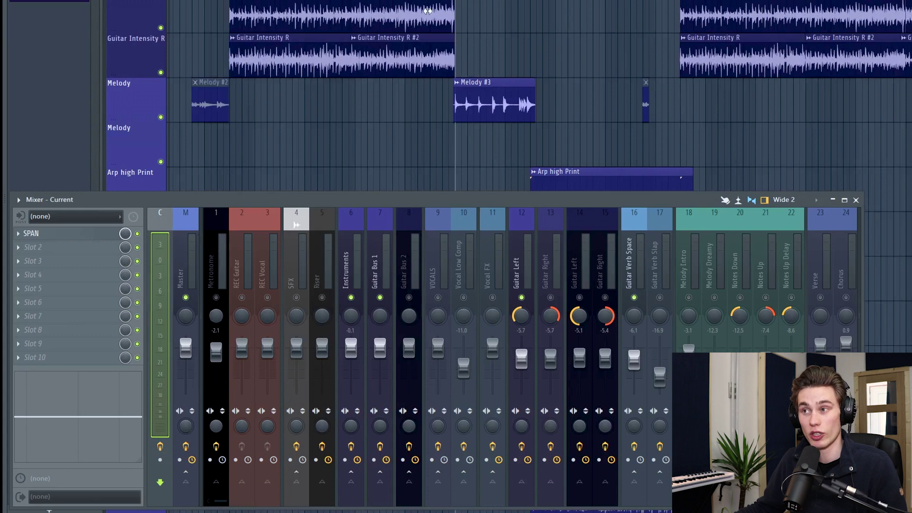
scroll(513, 143, down, 3)
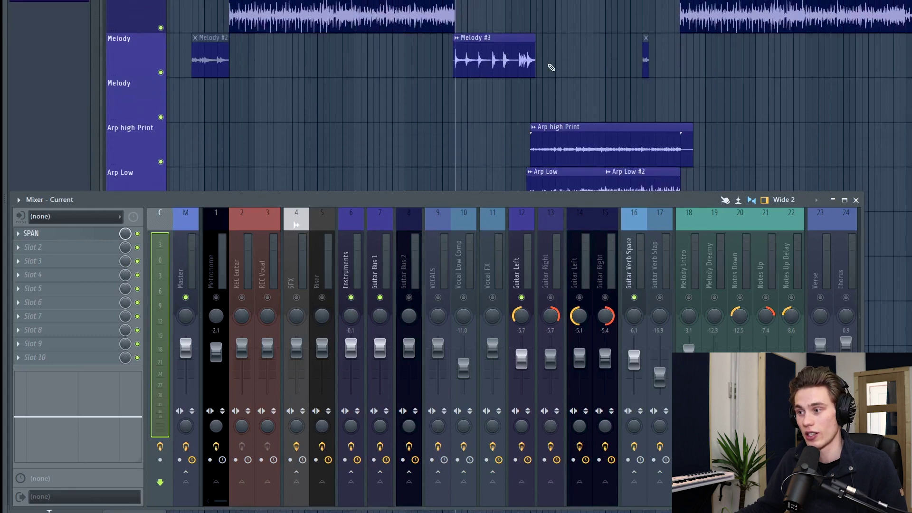
click(554, 275)
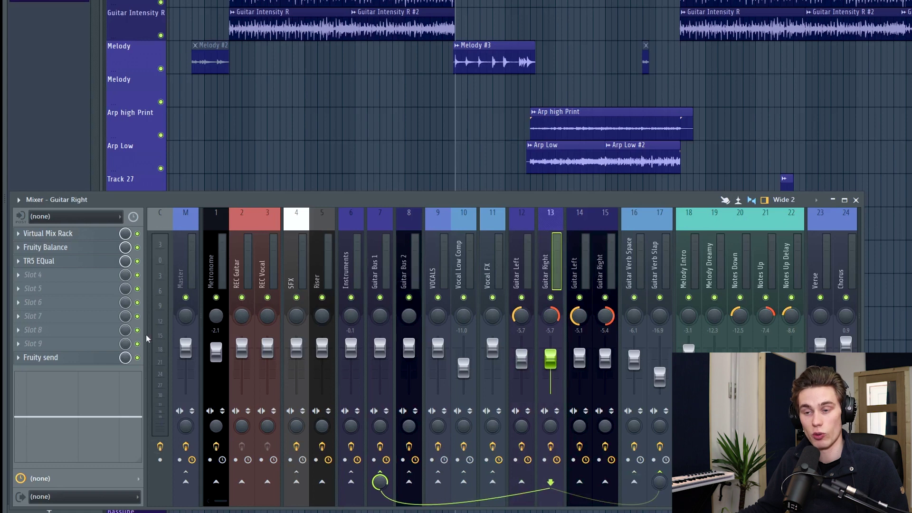
click(161, 238)
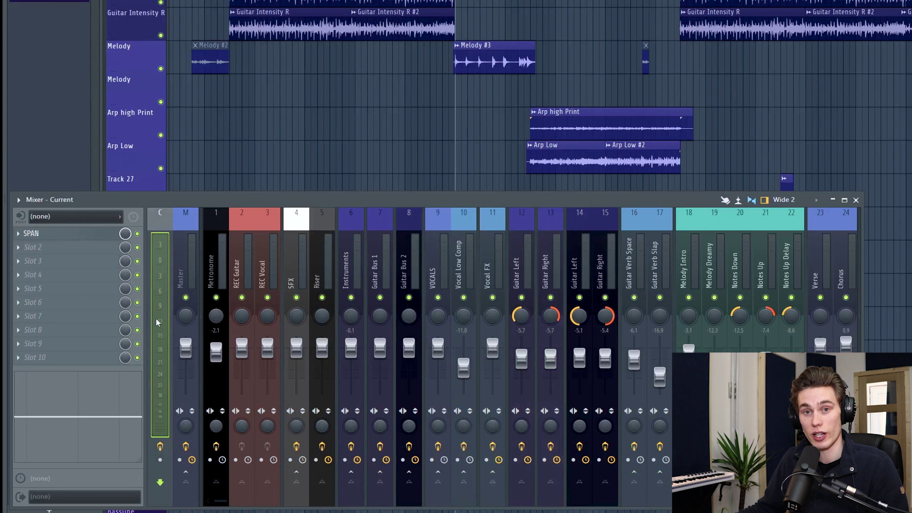
- Step through Guitar Left, Guitar Right and Melody Dreamy during playback, then stop on Current
click(520, 260)
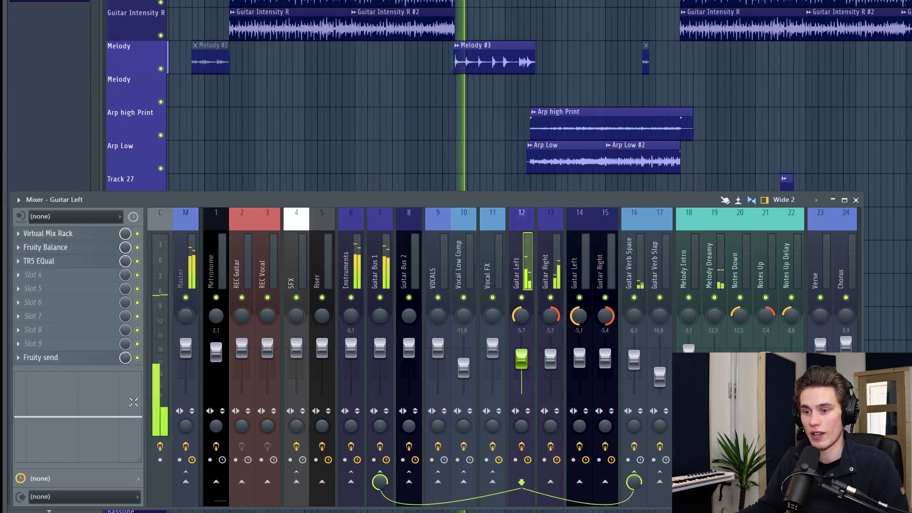
click(546, 261)
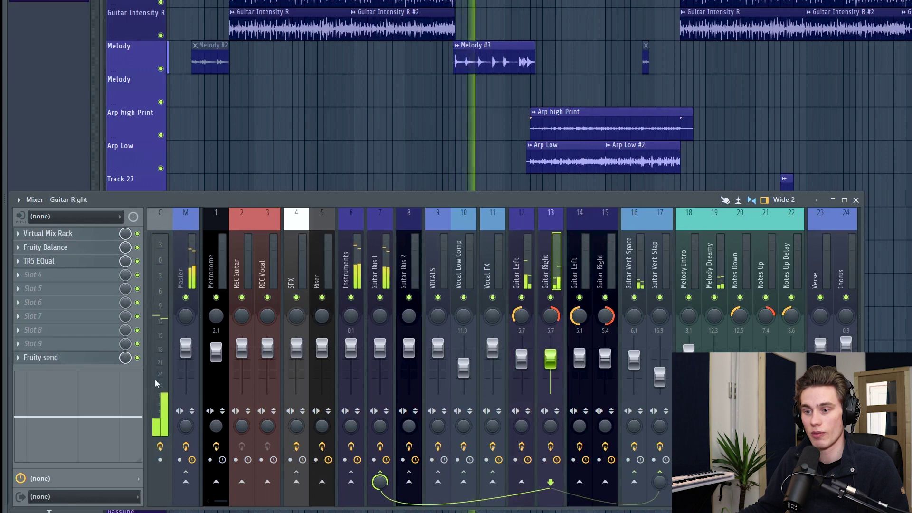
click(711, 273)
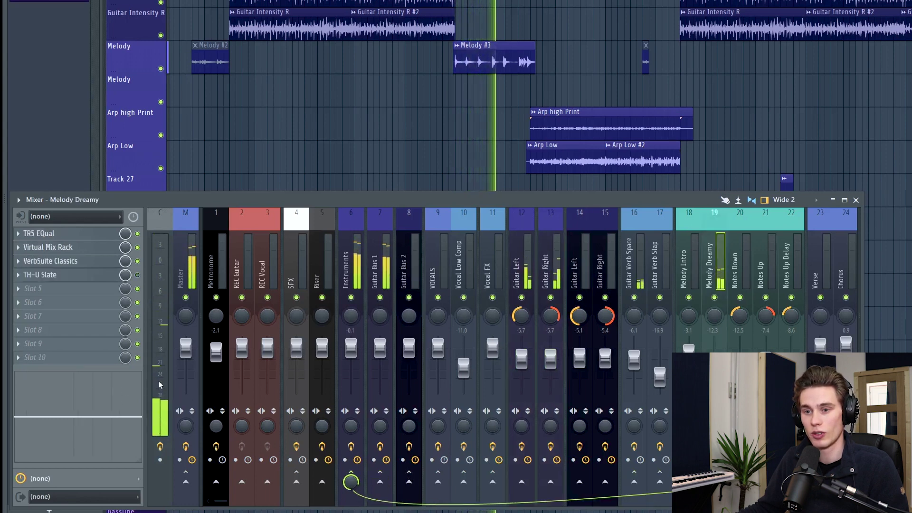
key(space)
click(158, 226)
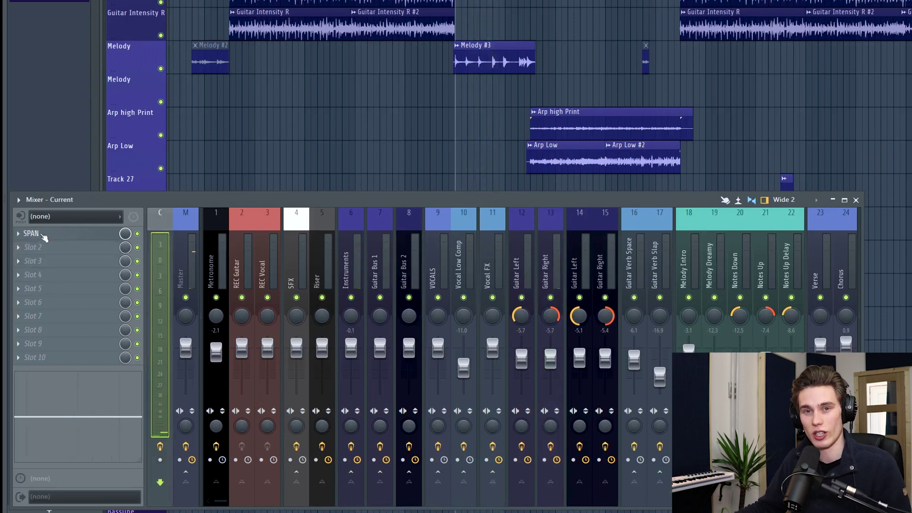
- Open SPAN from the Current track, move it up-right, and alternate Guitar Left and Guitar Right
click(31, 233)
drag(579, 80, 663, 14)
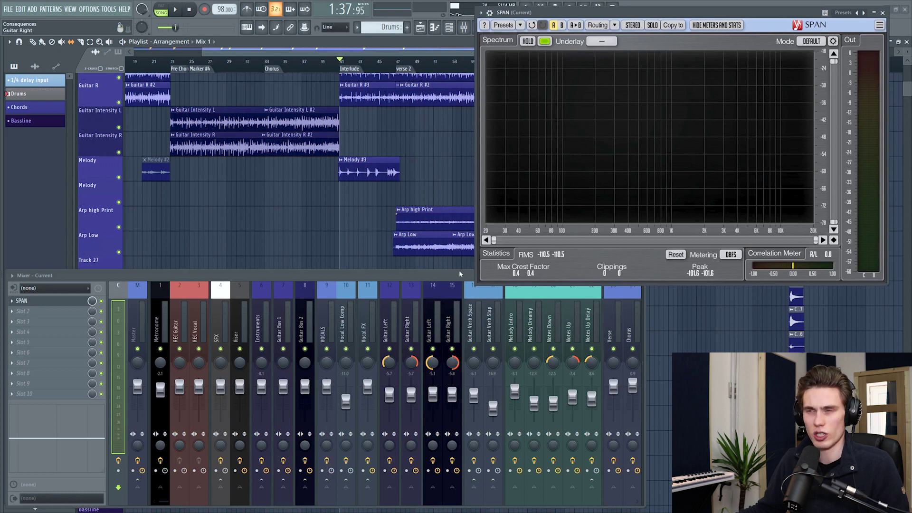
click(435, 326)
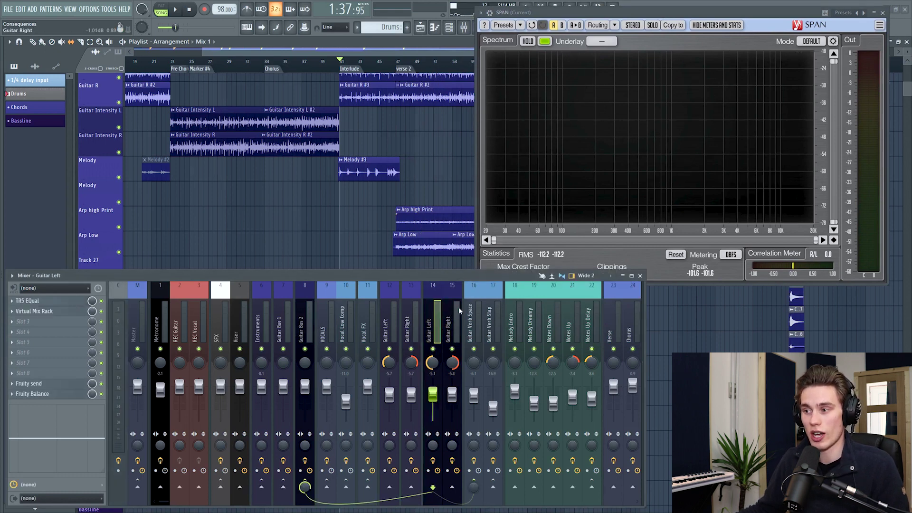
click(454, 313)
click(432, 316)
click(451, 316)
click(432, 316)
click(451, 317)
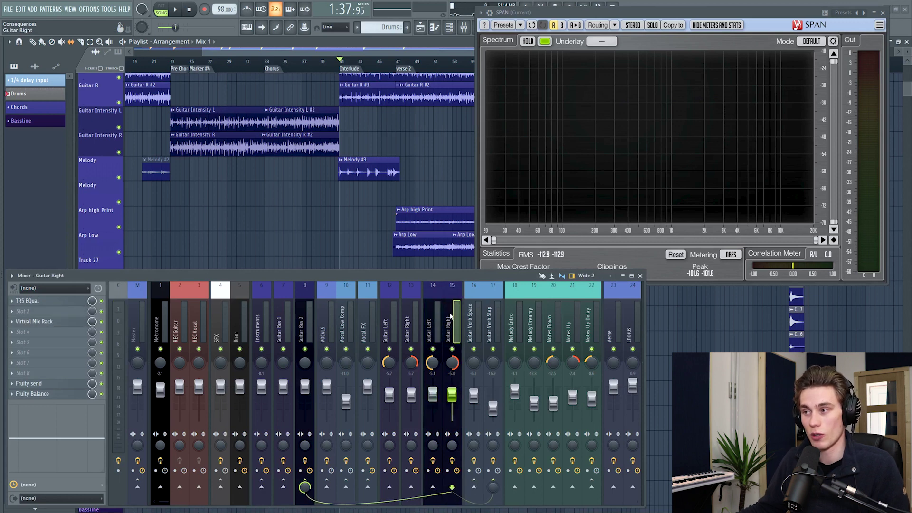
click(432, 316)
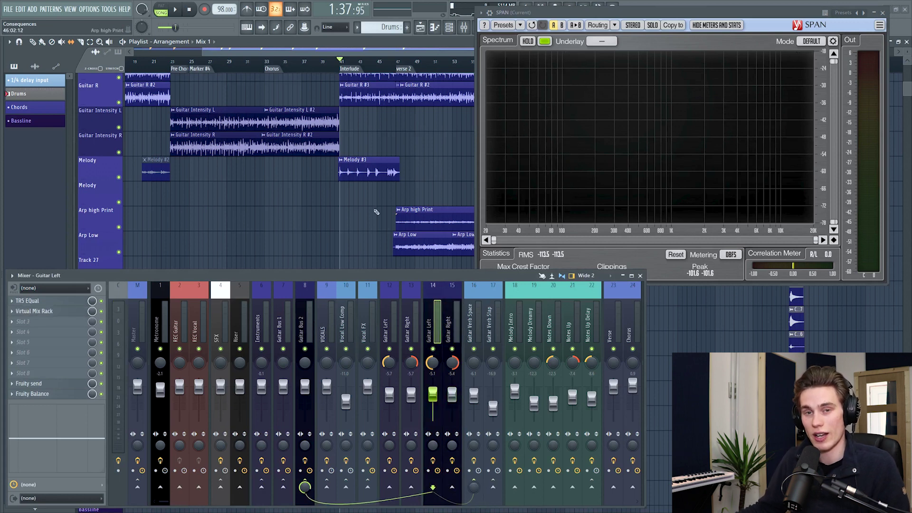